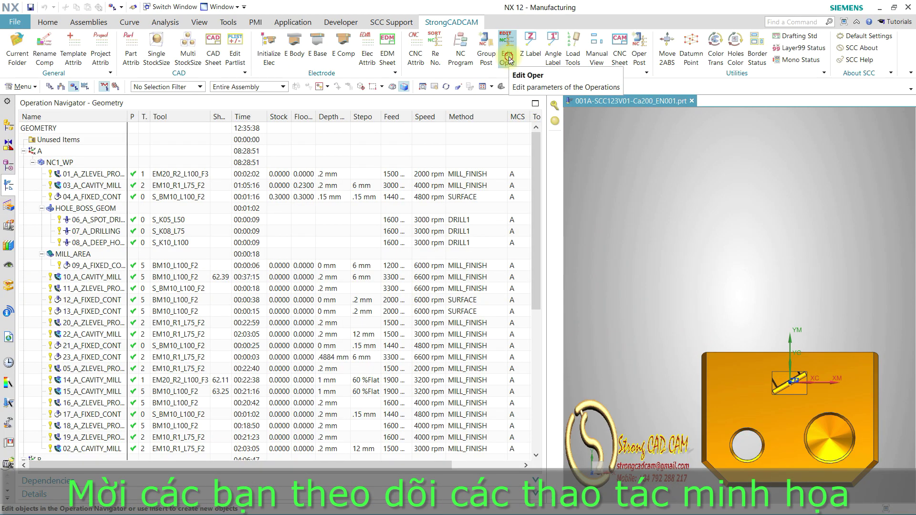
Open the batch operation parameter editor for geometry group A and set the part stock (LD Chi tiết) to 0.02
click(447, 113)
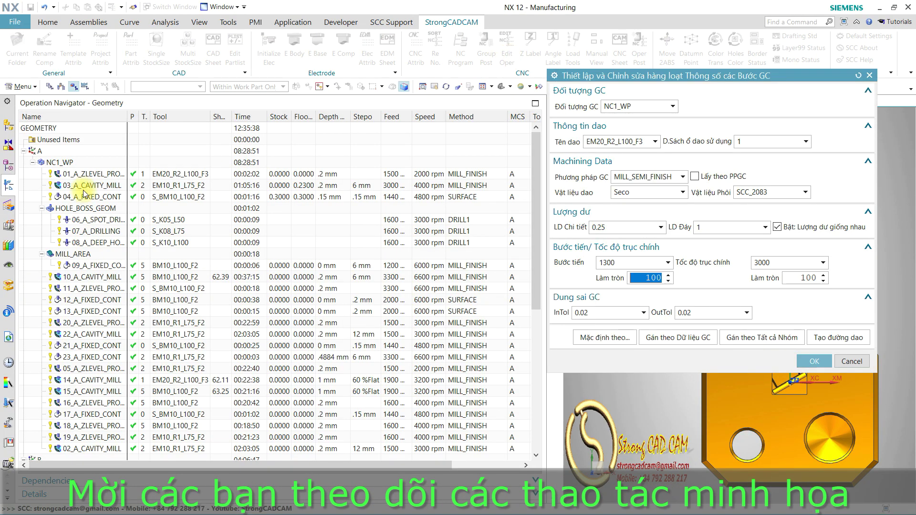
click(58, 151)
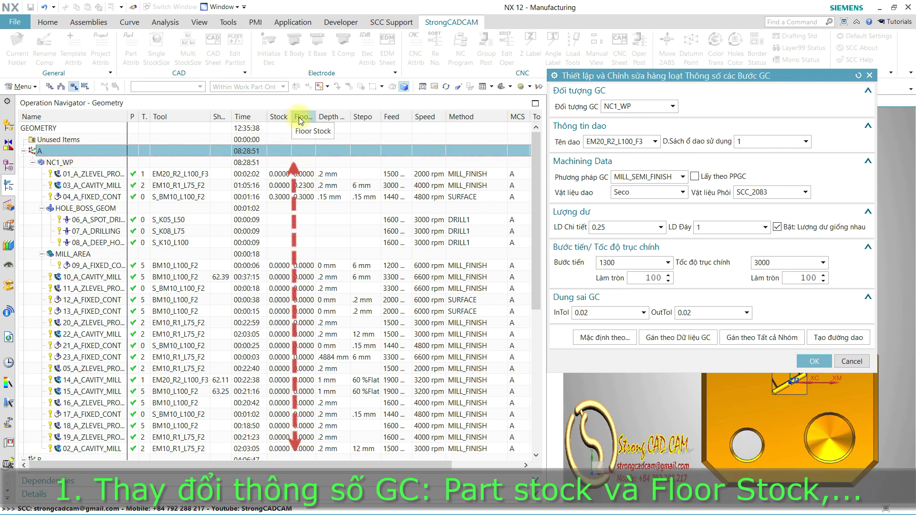
click(662, 228)
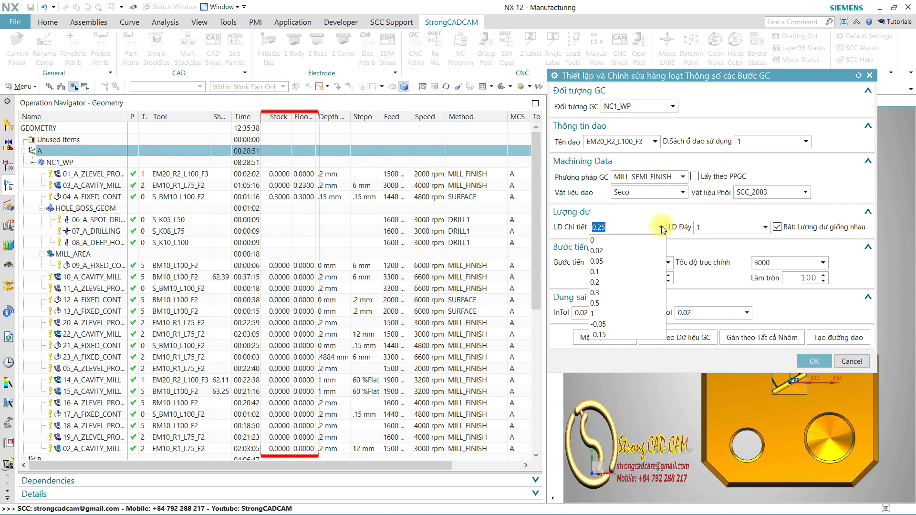
click(626, 252)
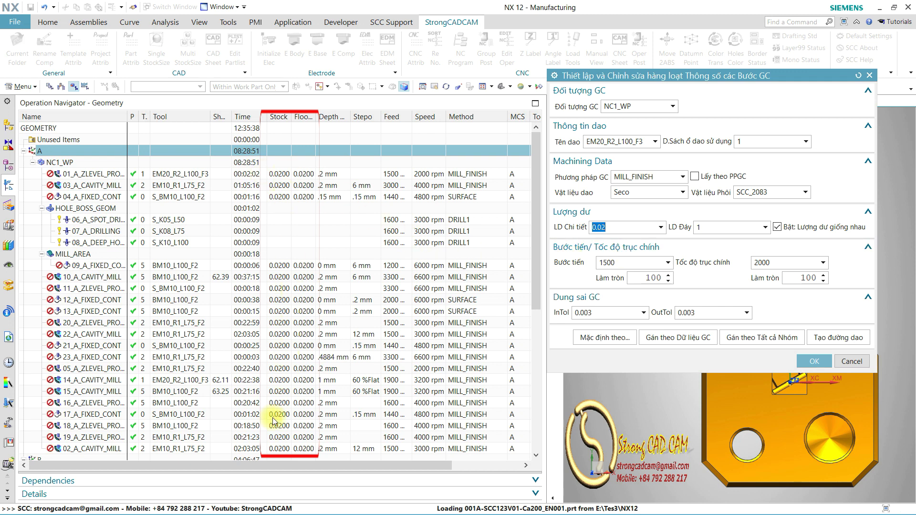
Turn off identical side and floor stock for group A and set the floor stock (LD Đáy) to 0.5
click(778, 227)
click(778, 227)
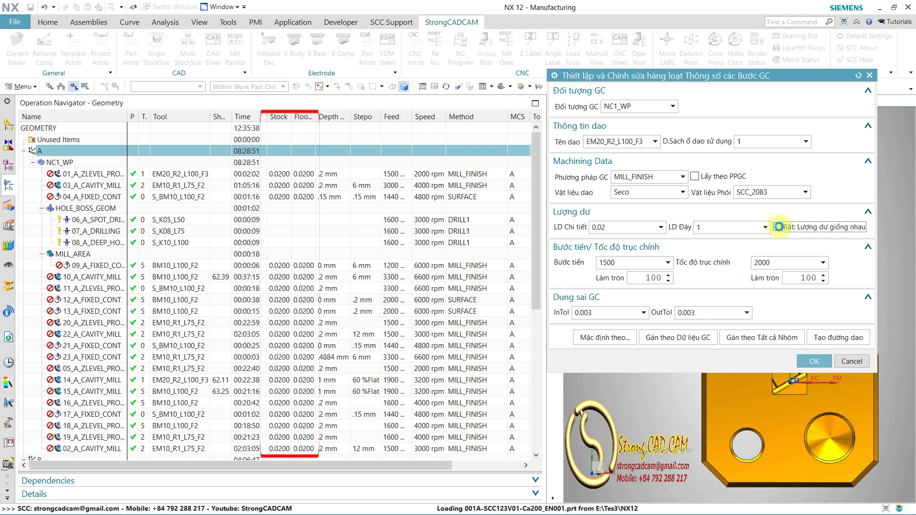
click(778, 228)
click(766, 227)
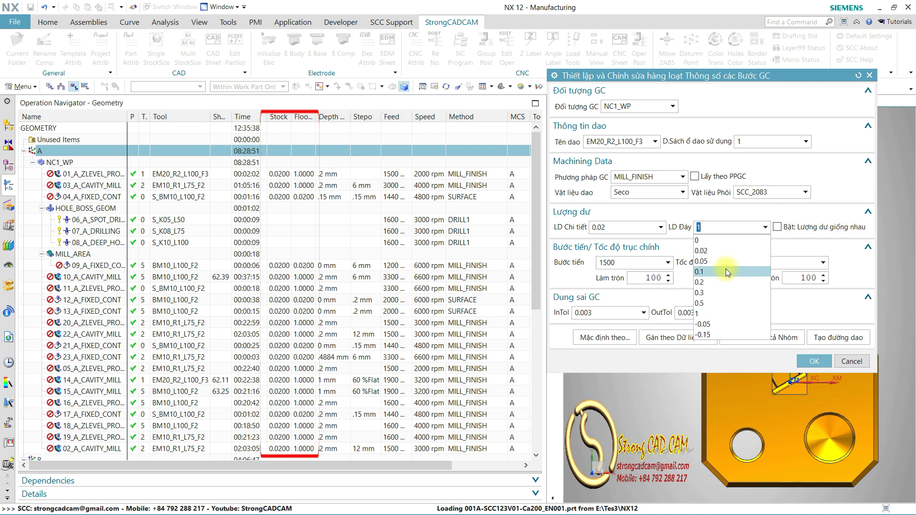
click(709, 302)
text(0.5)
key(Return)
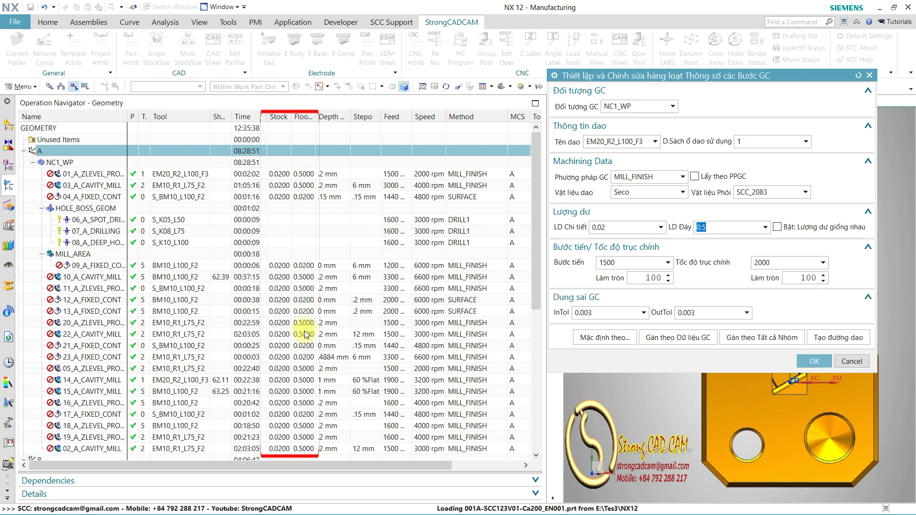
Reselect group A and make its operations take their stock and tolerances from the machining method
click(103, 198)
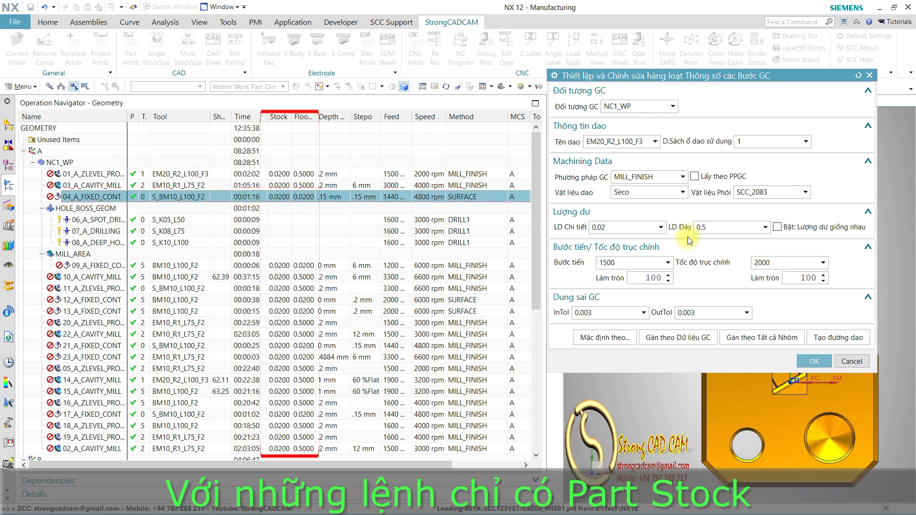
click(67, 151)
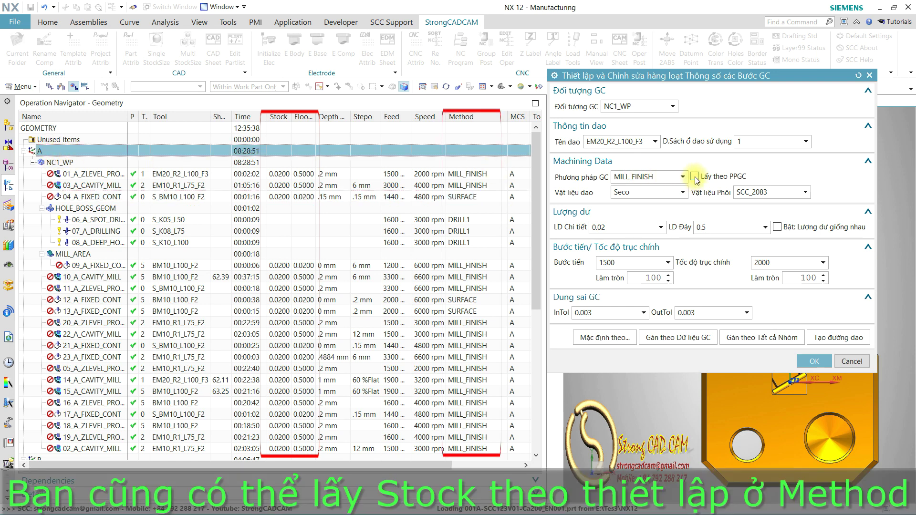
click(695, 177)
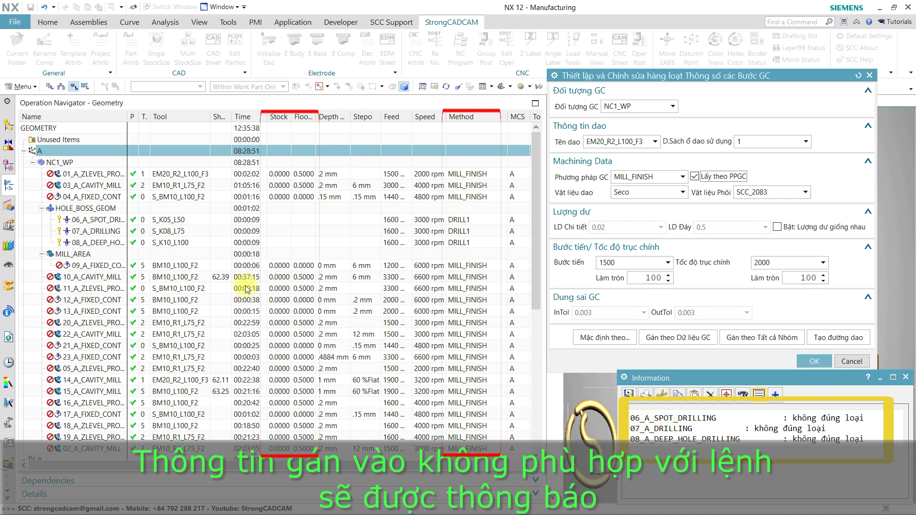
Dismiss the information report and set the machining method of group A to MILL_ROUGH
click(906, 377)
click(683, 176)
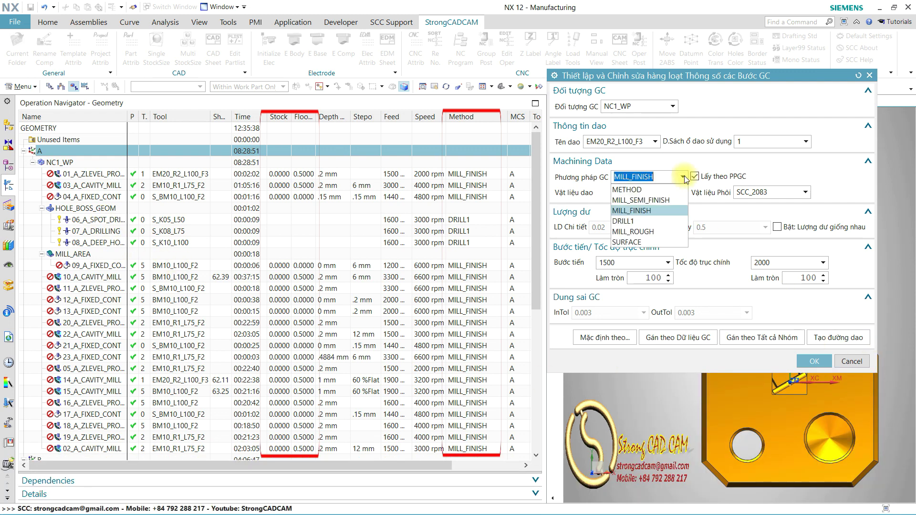
click(649, 231)
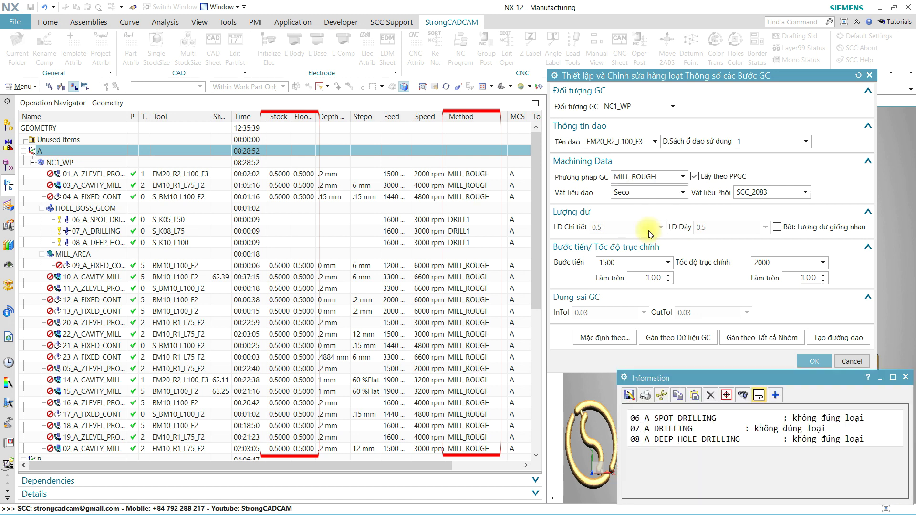
Change group A's method to MILL_SEMI_FINISH and override the method-inherited stock with a part stock of 0.02
click(683, 177)
click(663, 199)
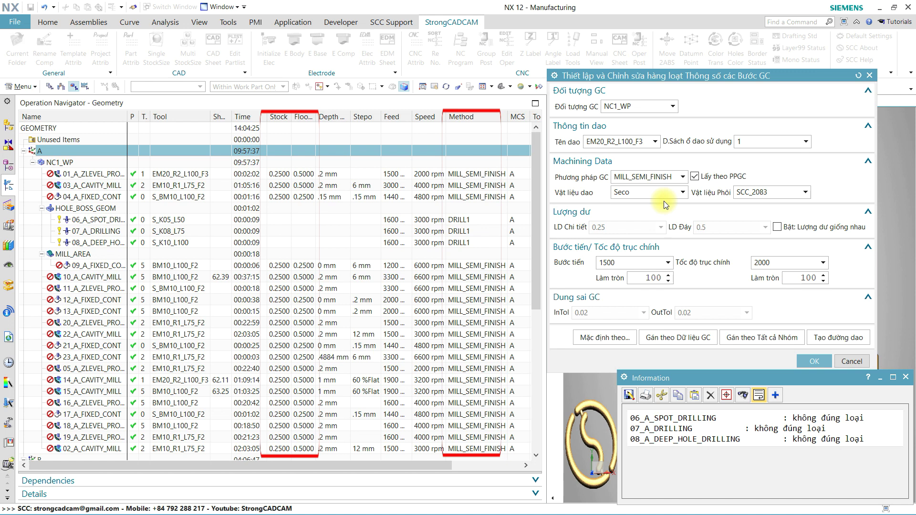
click(695, 177)
click(660, 227)
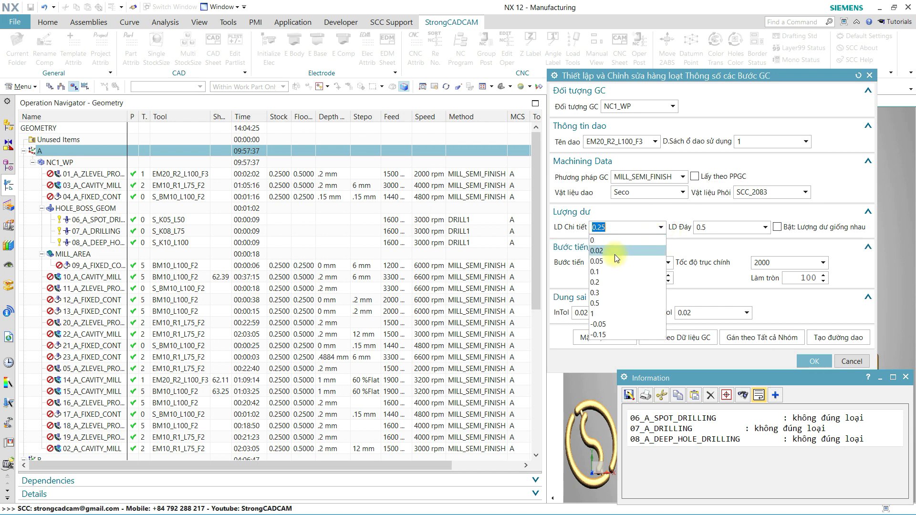
click(611, 252)
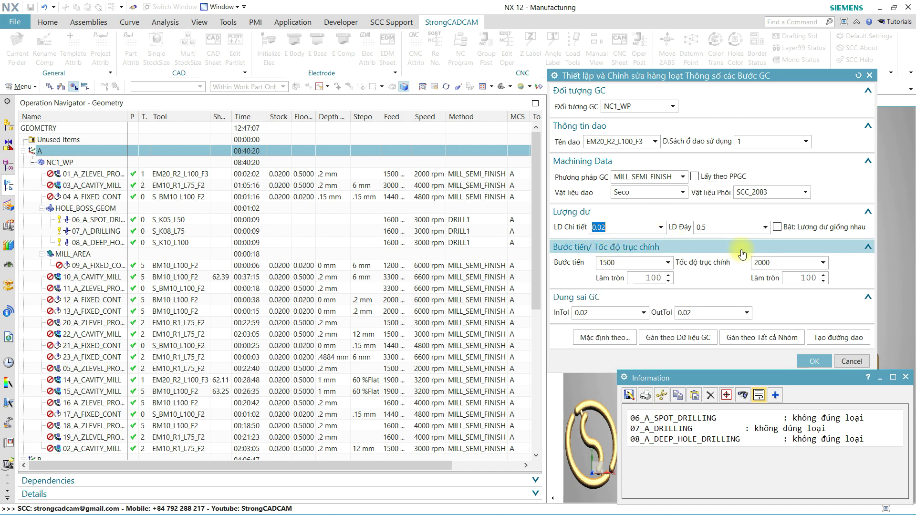
Set the feed rate to 3500 and the spindle speed to 11000 for all operations in group A
click(667, 263)
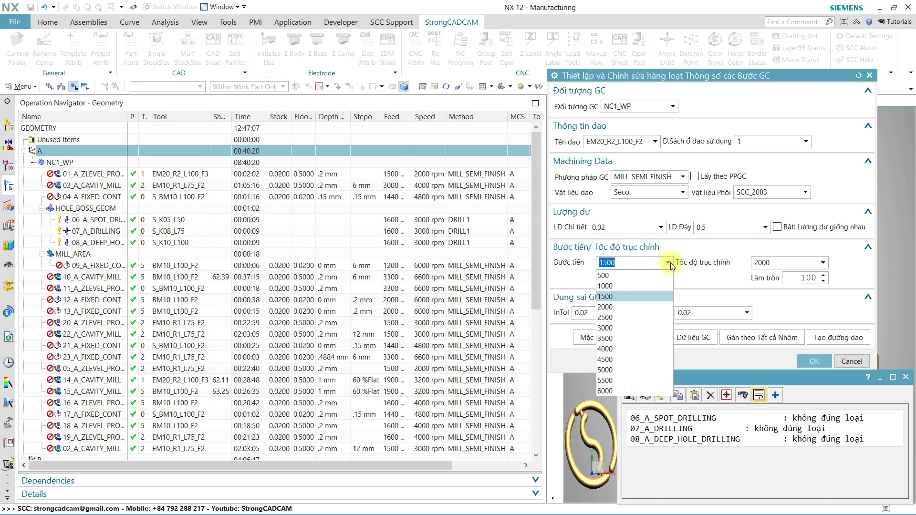
click(620, 338)
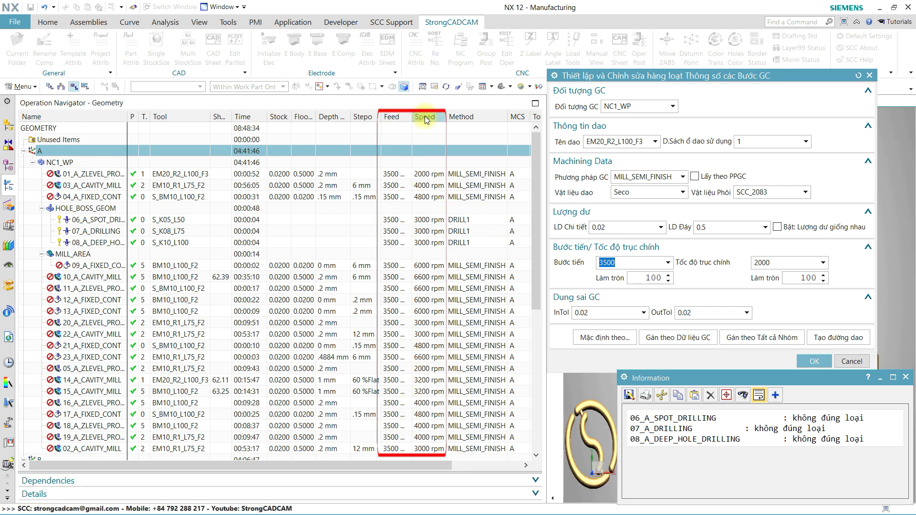
click(823, 263)
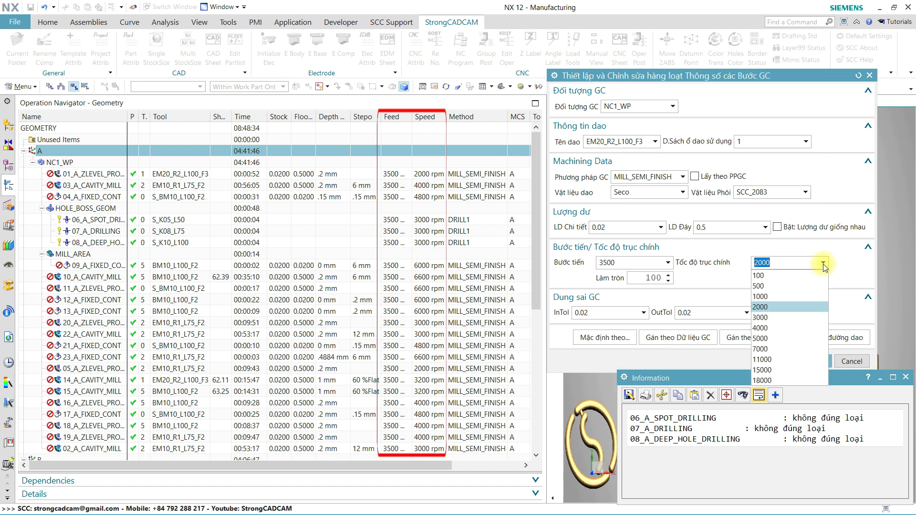
click(768, 361)
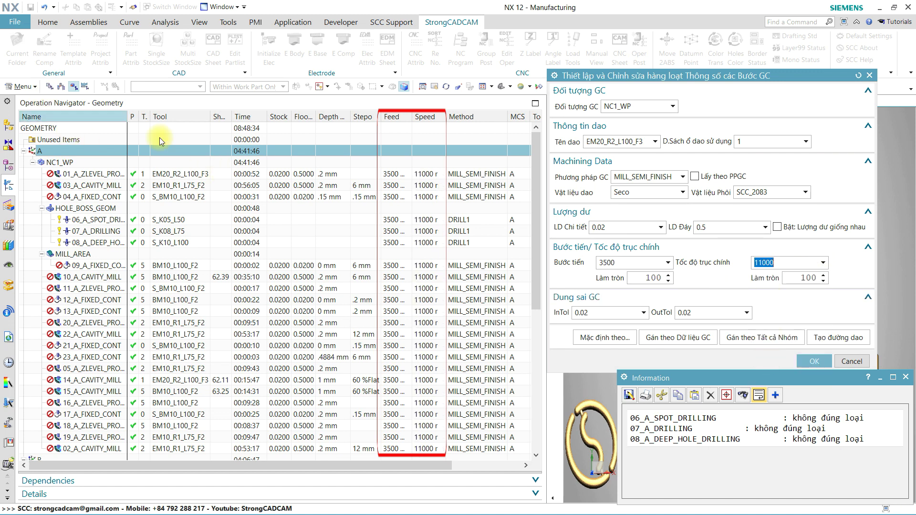
Set both InTol and OutTol to 0.001 for group A and accept the batch changes
click(643, 313)
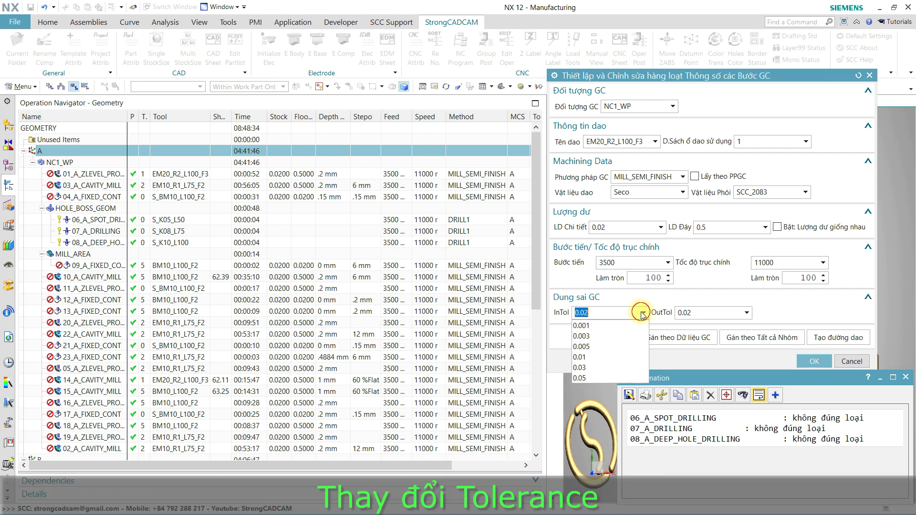
click(599, 327)
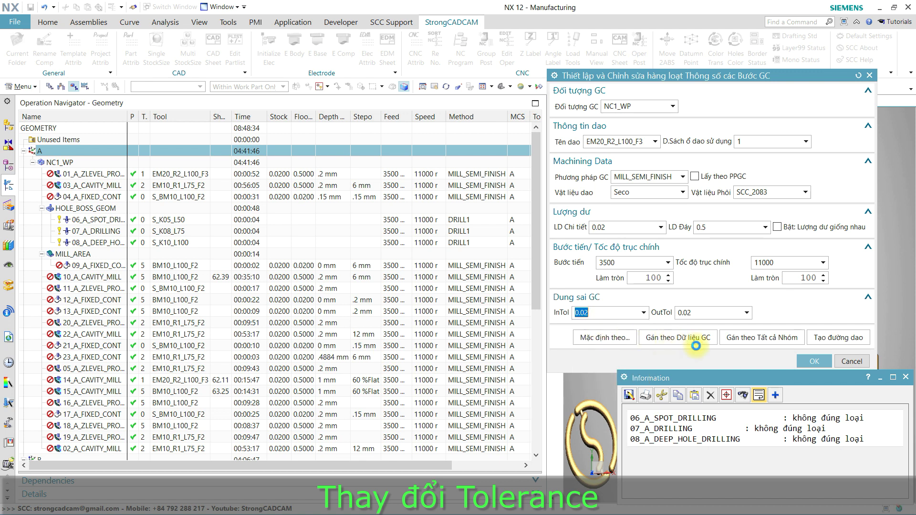
click(747, 312)
click(706, 325)
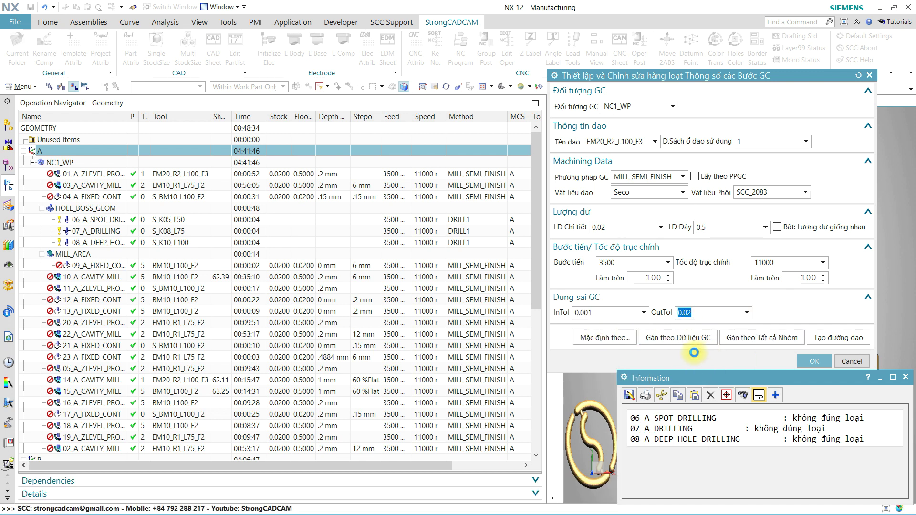
click(814, 362)
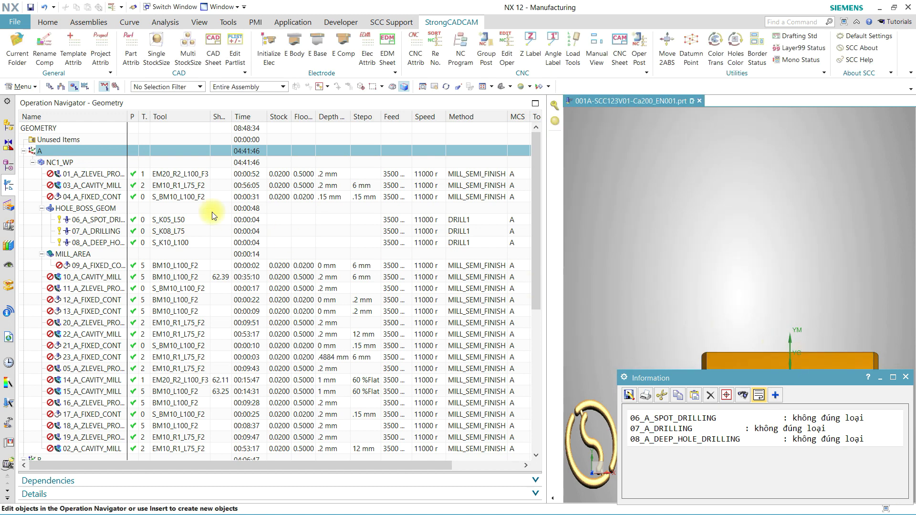
Check the stock and tolerance cutting parameters of operation 01_A_ZLEVEL_PROFILE and leave it without editing
click(95, 174)
double_click(95, 174)
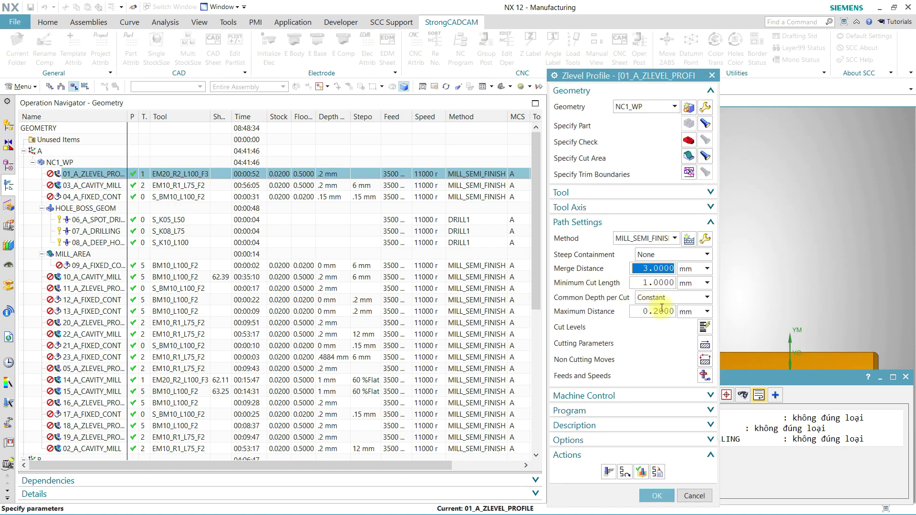
click(704, 343)
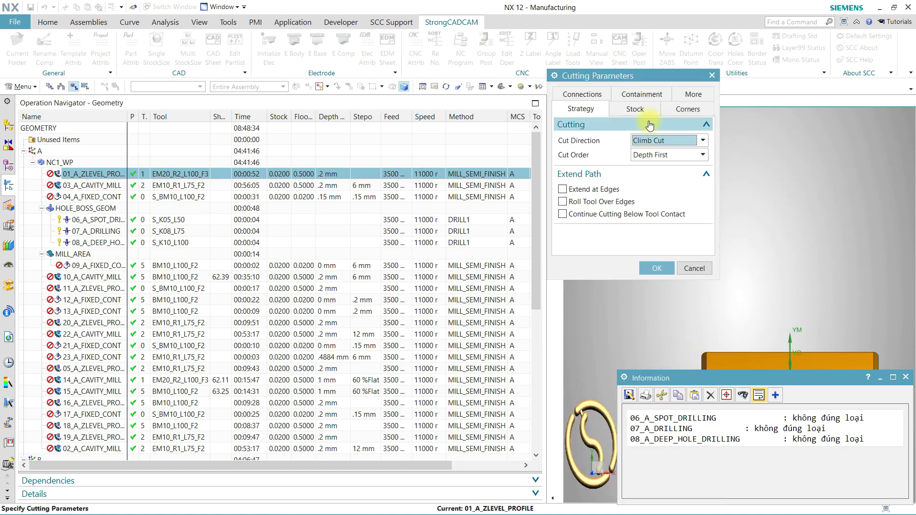
click(635, 108)
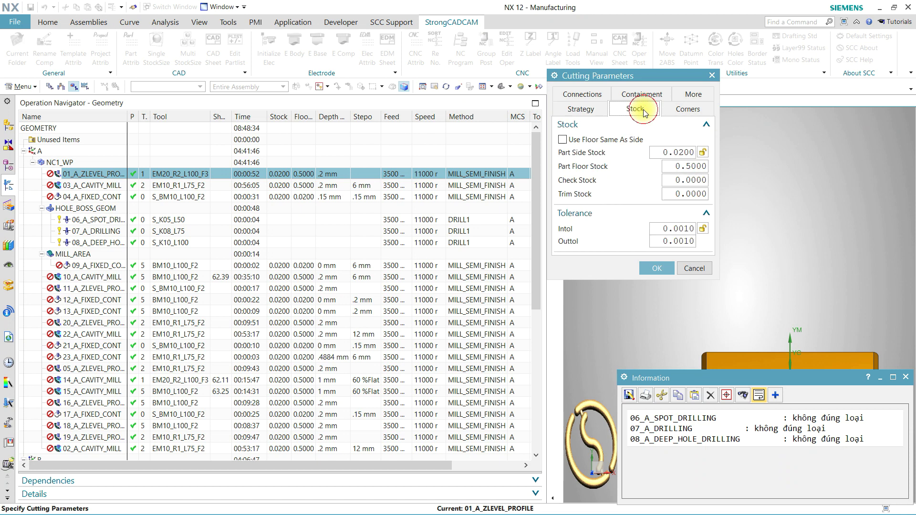
click(694, 268)
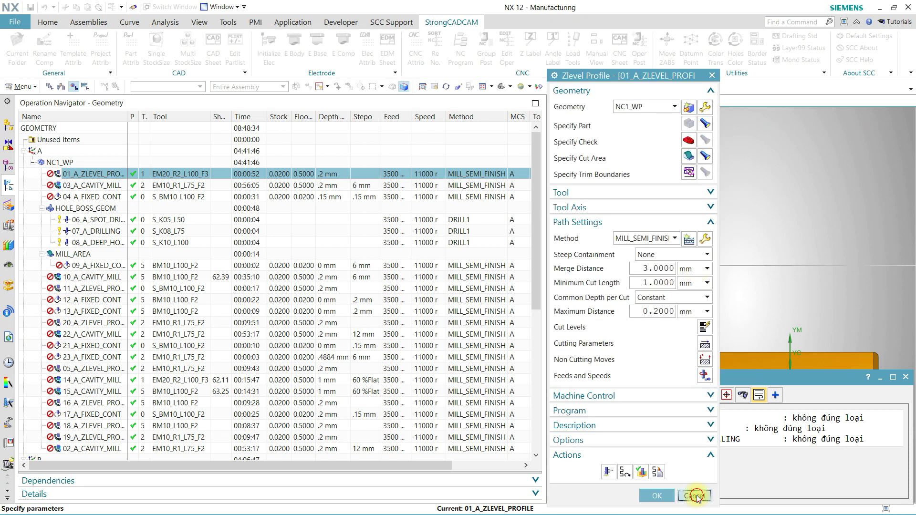
click(697, 497)
Check the stock and tolerance cutting parameters of operation 23_A_FIXED_CONTOUR and leave it without editing
double_click(84, 357)
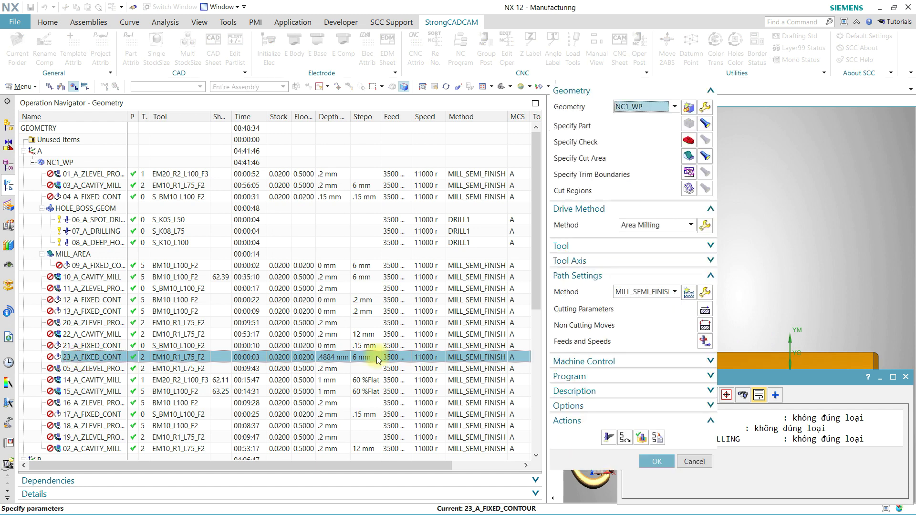
click(707, 309)
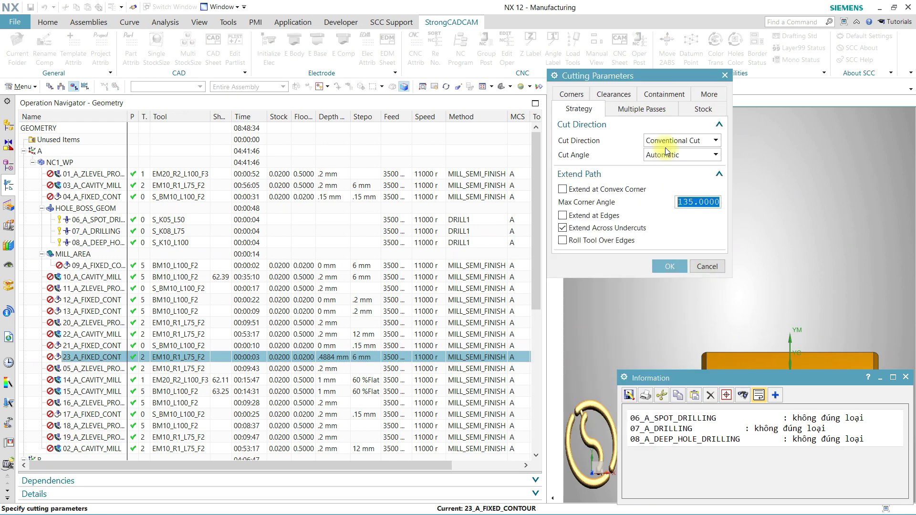
click(704, 110)
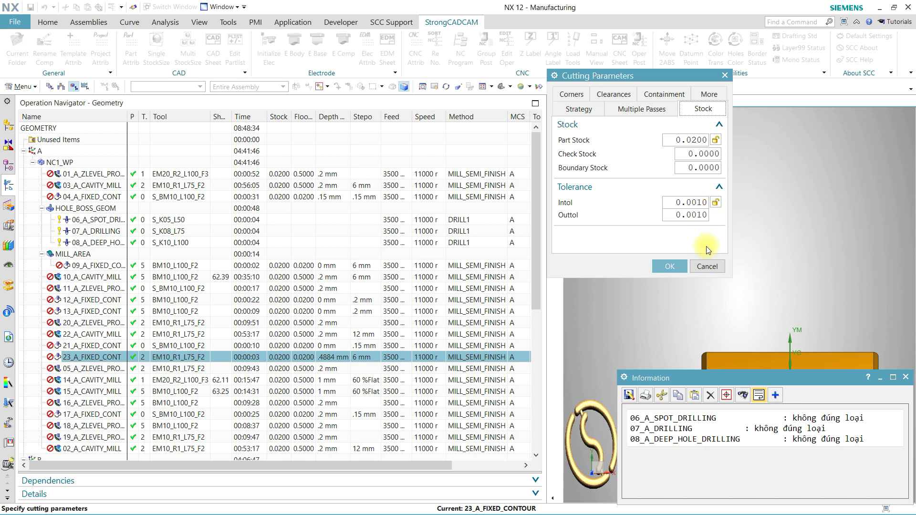
click(708, 267)
key(Escape)
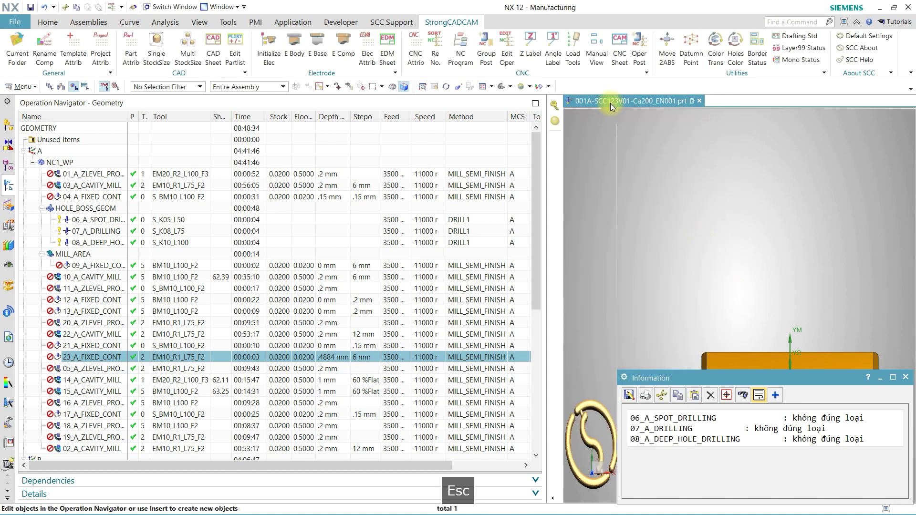
Batch-set both InTol and OutTol to 0.03 for all operations in geometry group A and accept the changes
click(539, 87)
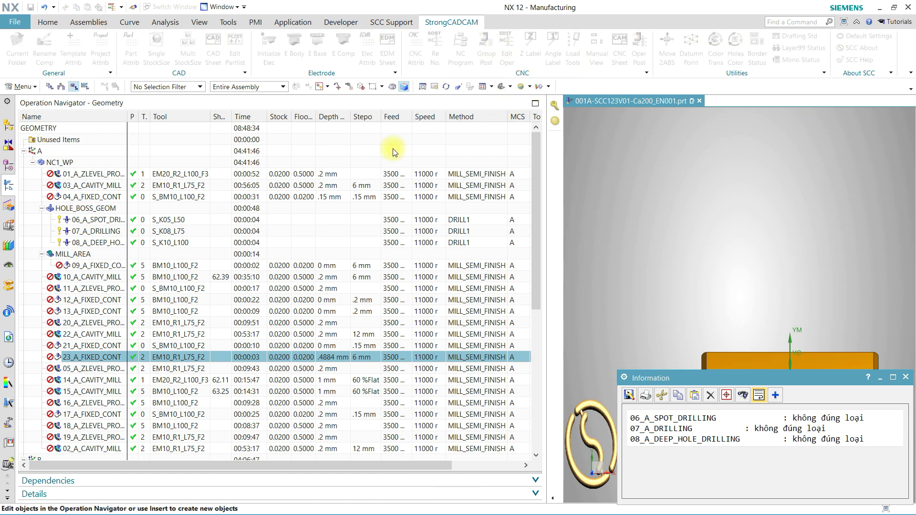
click(52, 151)
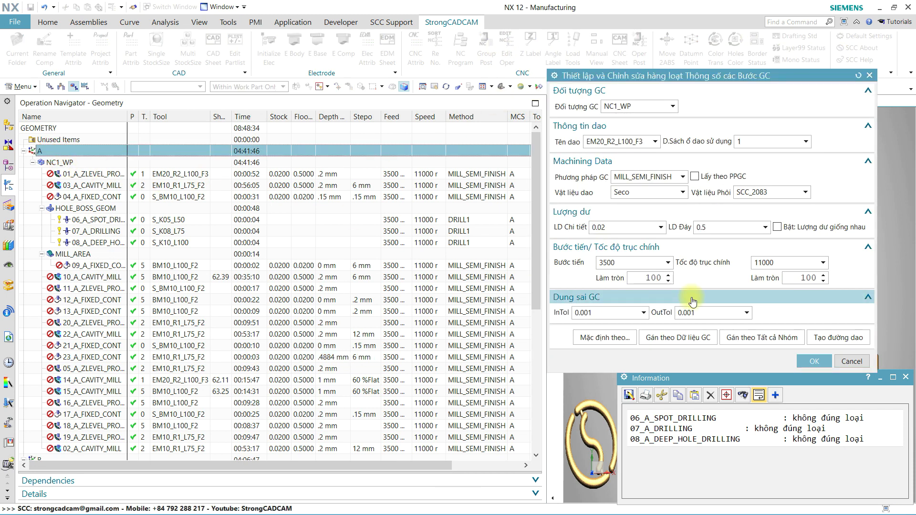
click(645, 313)
click(597, 368)
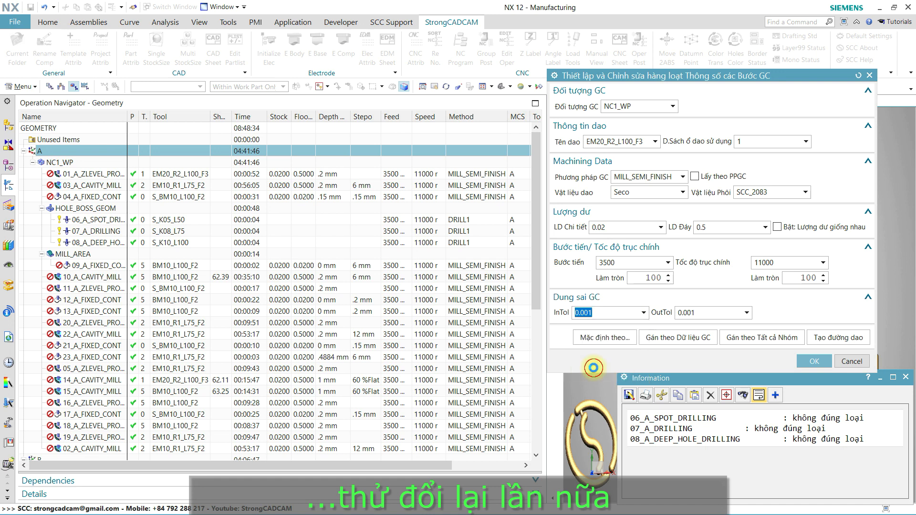
click(747, 313)
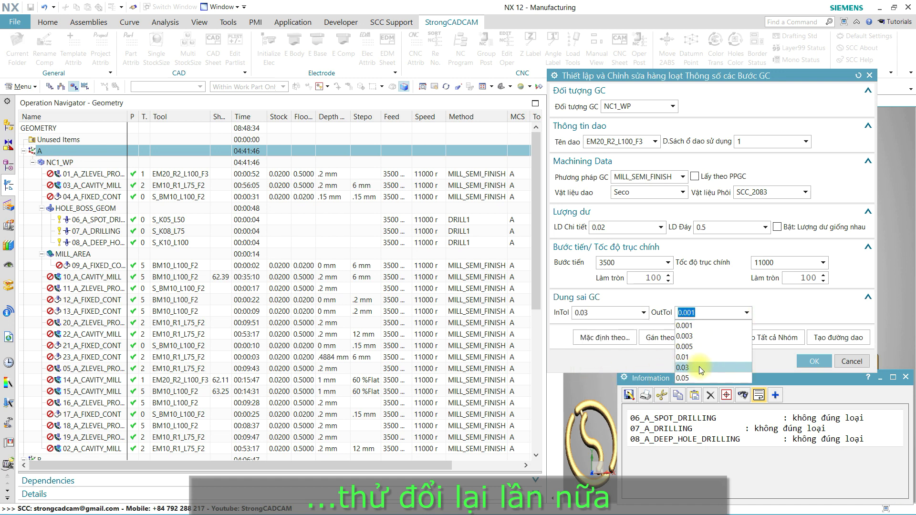
click(694, 351)
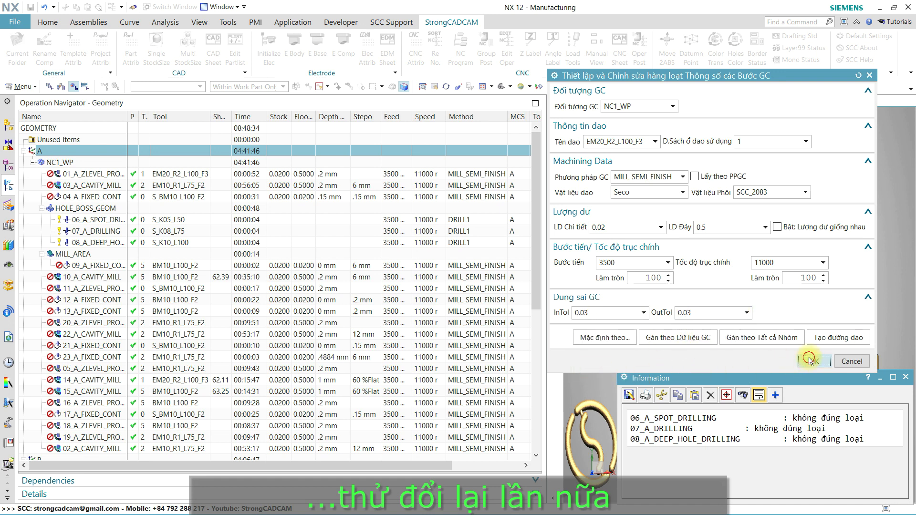
click(810, 360)
Examine the stock and tolerance cutting parameters of operation 01_A_ZLEVEL_PROFILE and leave it without editing
click(98, 174)
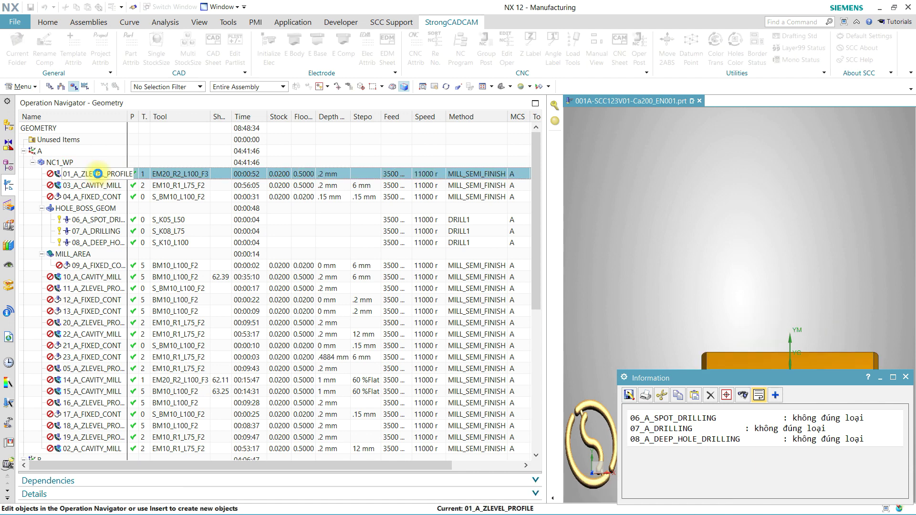
double_click(98, 174)
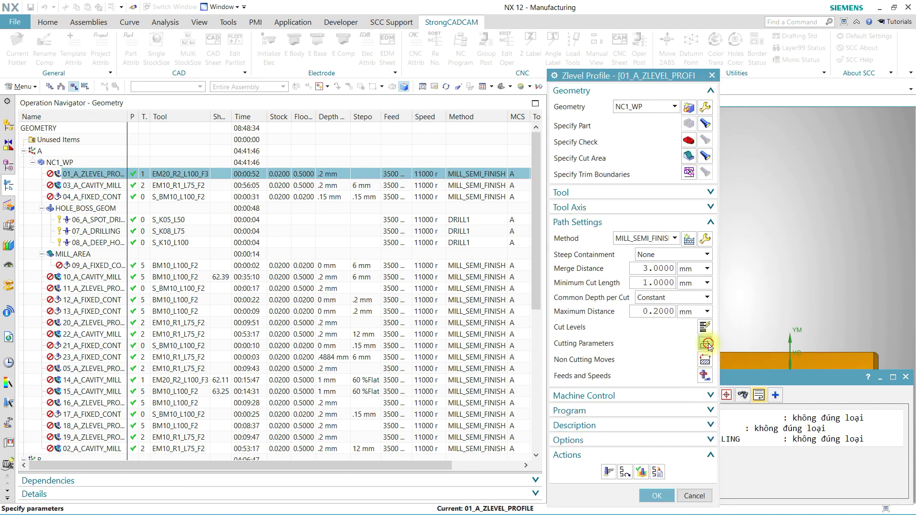
click(706, 346)
click(637, 108)
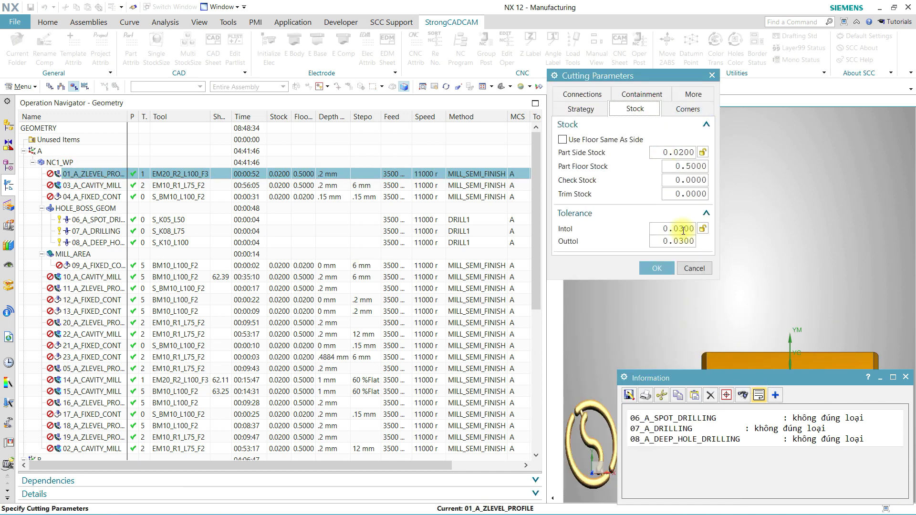
click(694, 269)
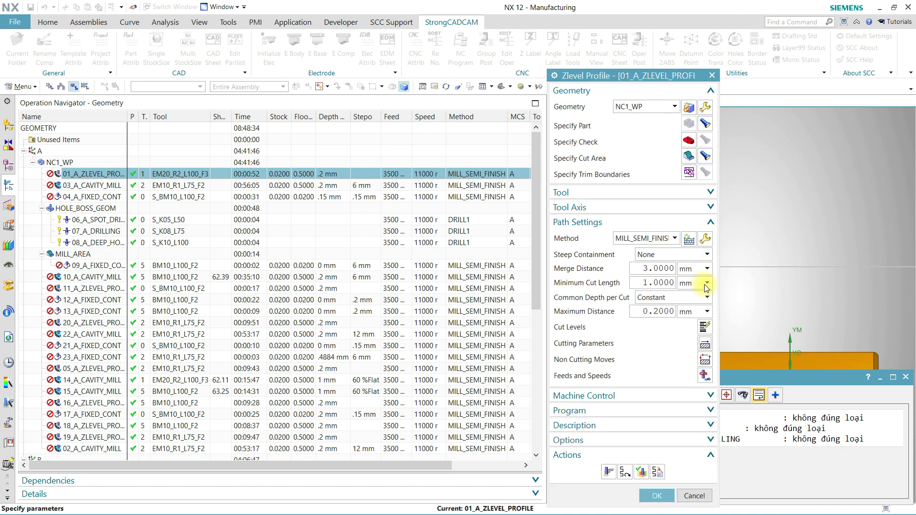
key(Escape)
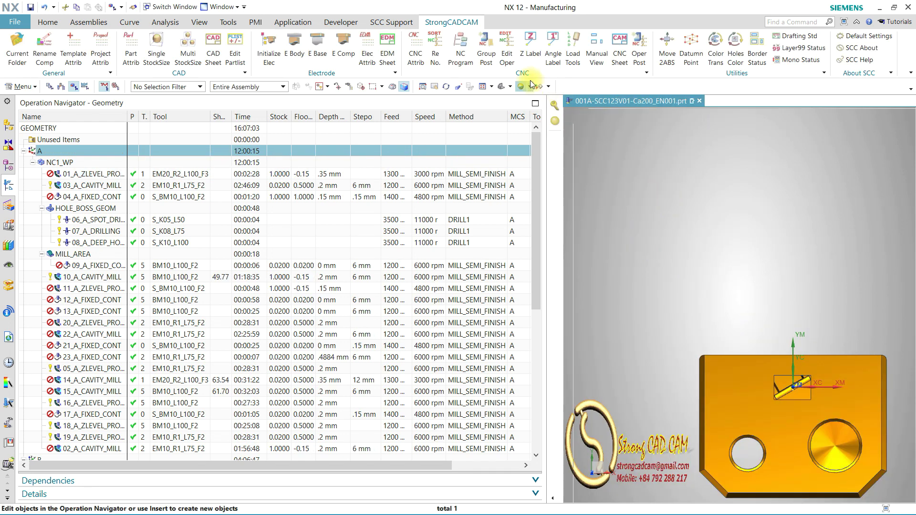
Batch-change the tool of operations 01_A_ZLEVEL_PROFILE, 03_A_CAVITY_MILL and 04_A_FIXED_CONTOUR to BM06_L50_F2
click(511, 41)
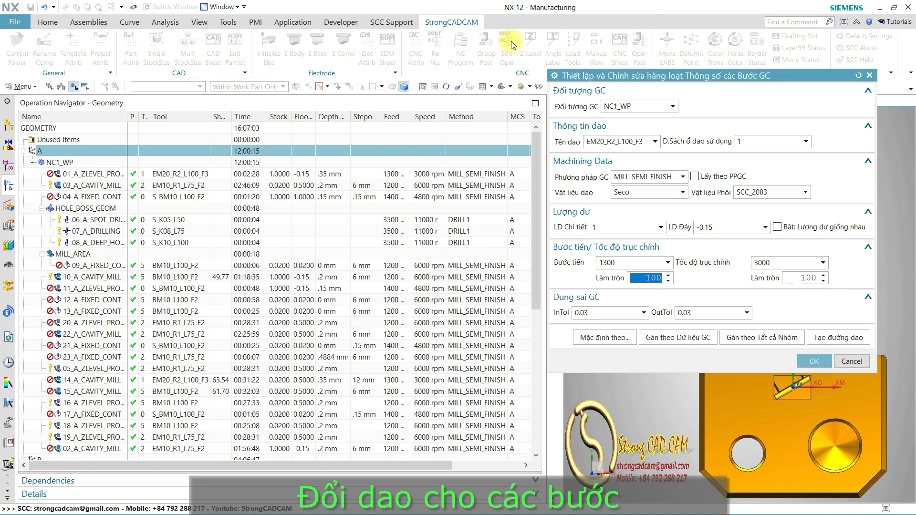
click(117, 174)
shift+click(120, 200)
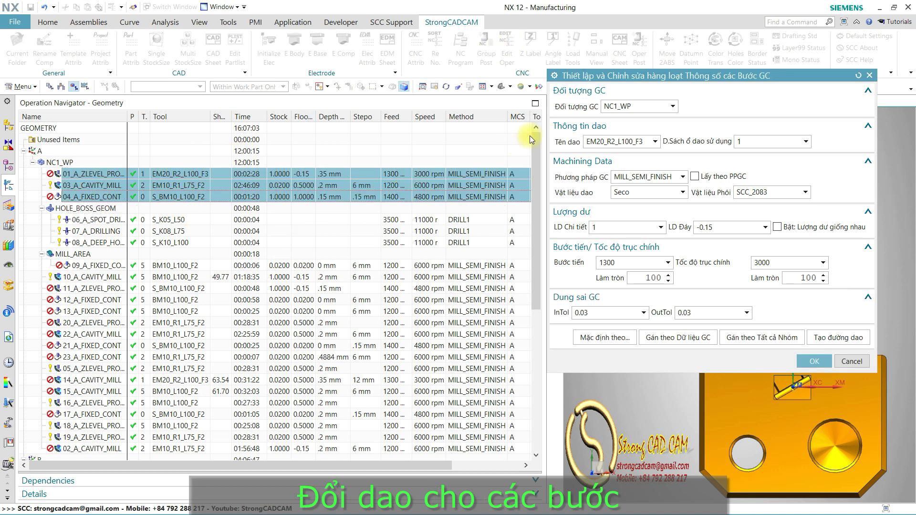
click(655, 141)
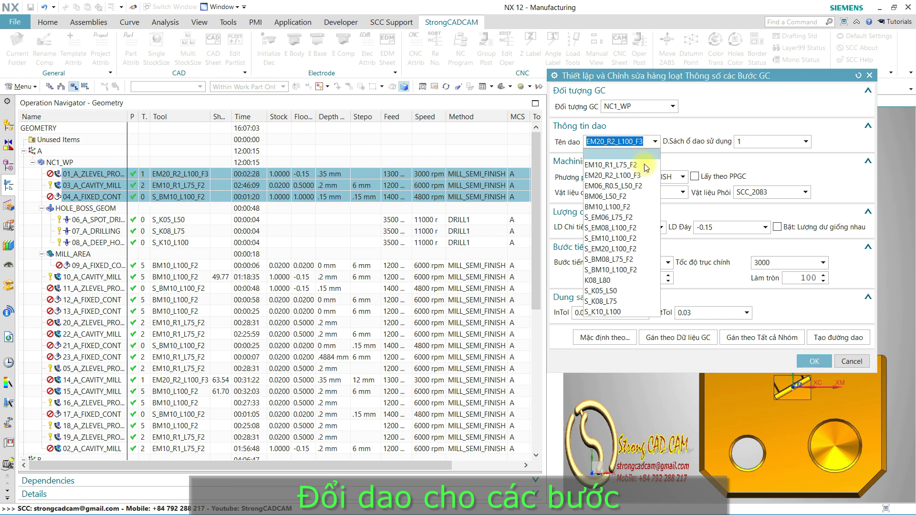
click(614, 196)
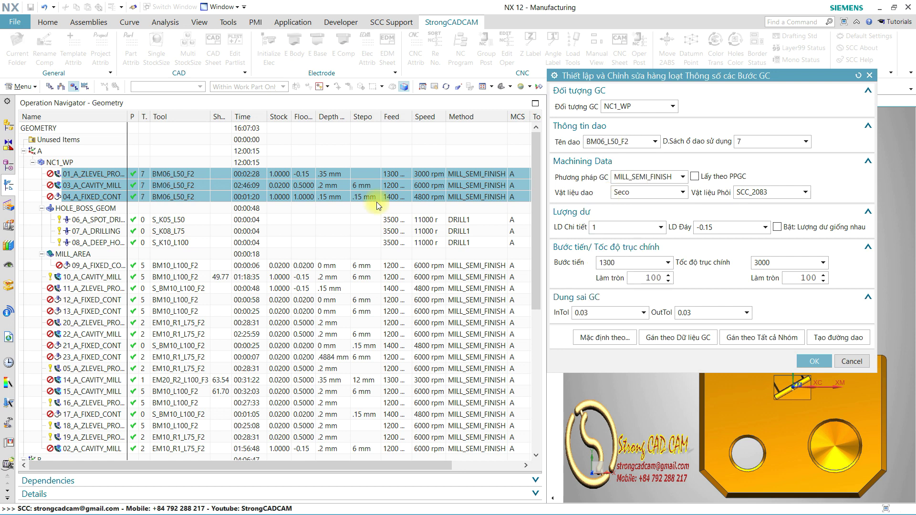
Assign tool EM10_R1_L75_F2 to all operations under NC1_WP, and check the tools of 08_A_DEEP_HOLE_DRILLING and 12_A_FIXED_CONTOUR
click(66, 163)
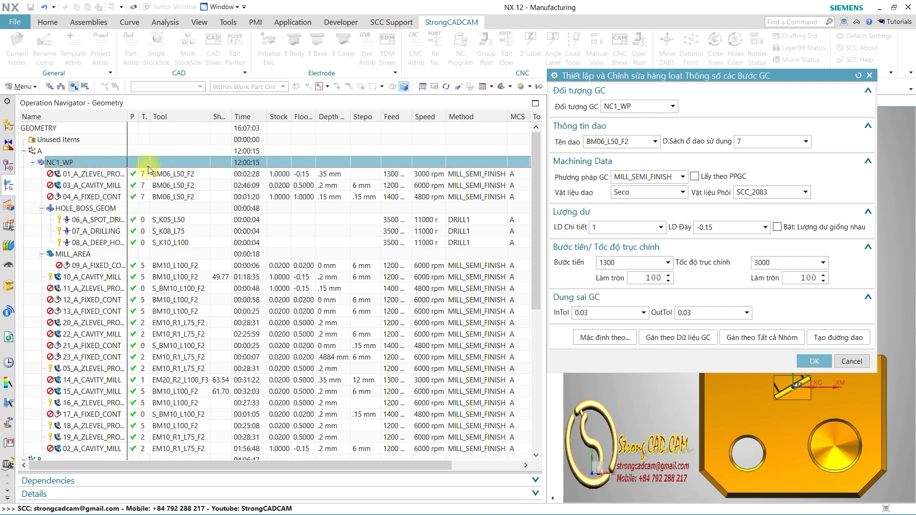
click(657, 142)
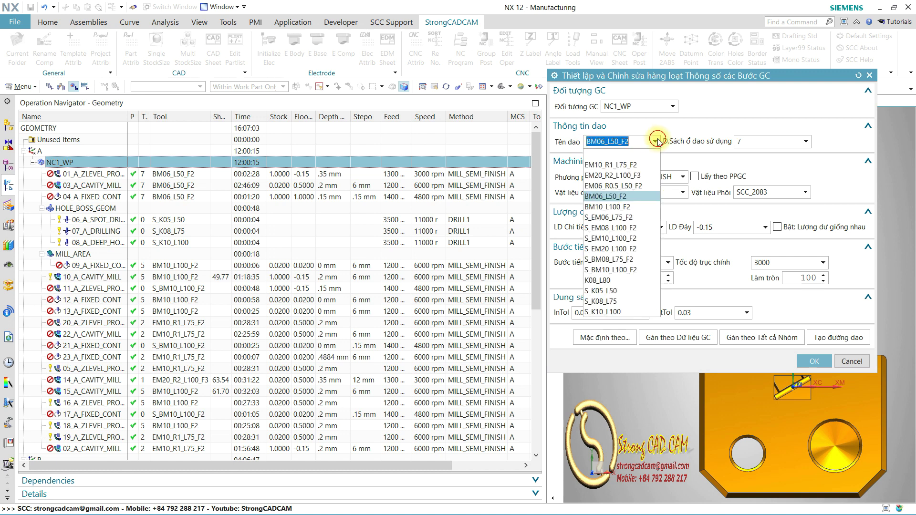
click(630, 166)
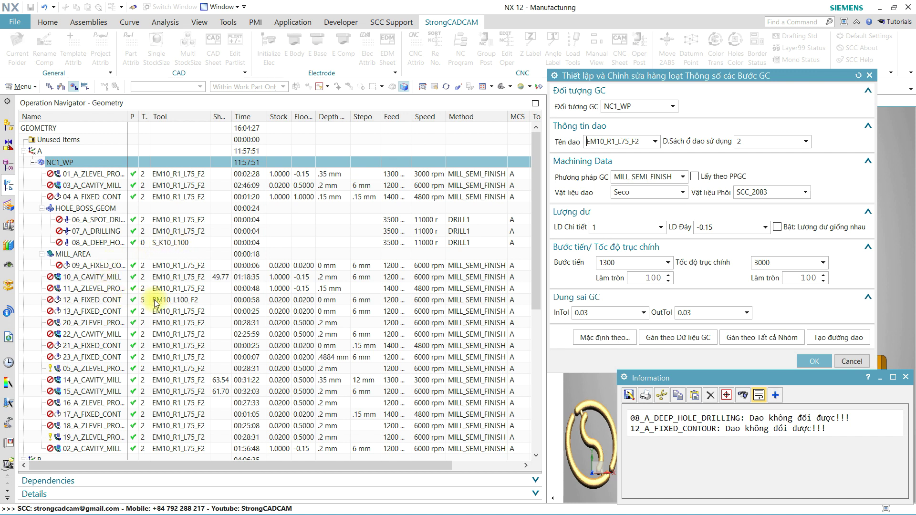
click(174, 244)
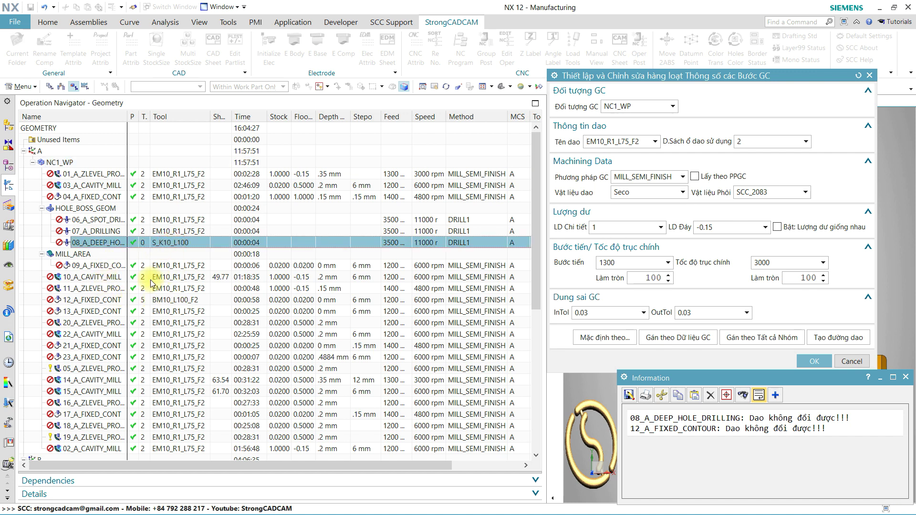
click(156, 301)
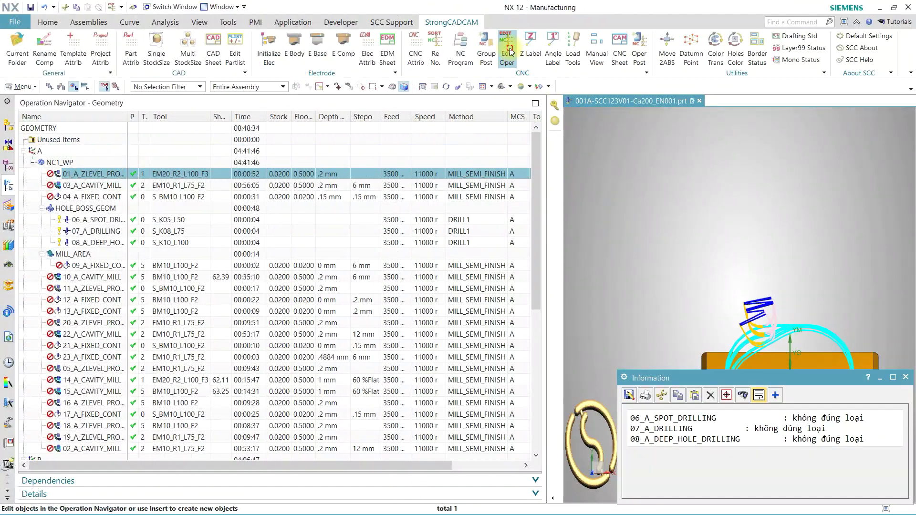
In the Program Order view, batch-set spindle speed 18000 and feed rate 6000 for program groups NC_01_R01, NC_01_F01 and NC_02_01
click(507, 48)
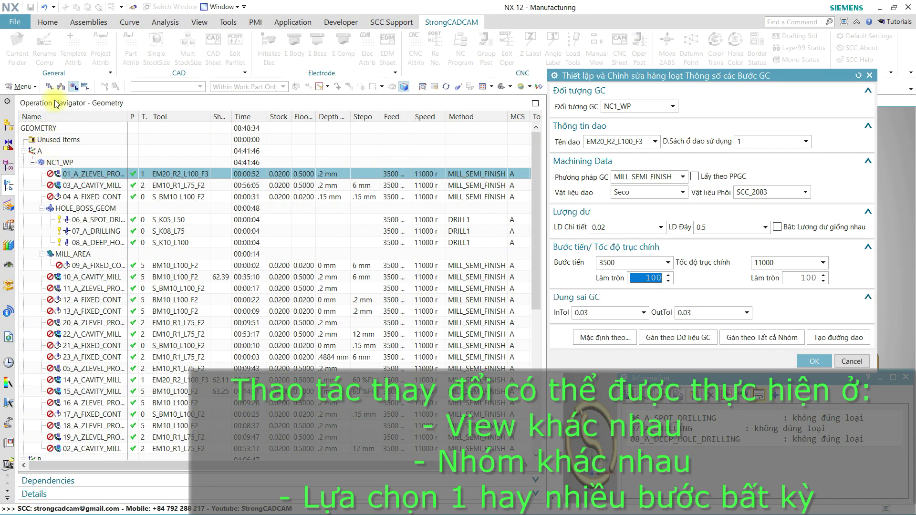
click(50, 86)
click(91, 197)
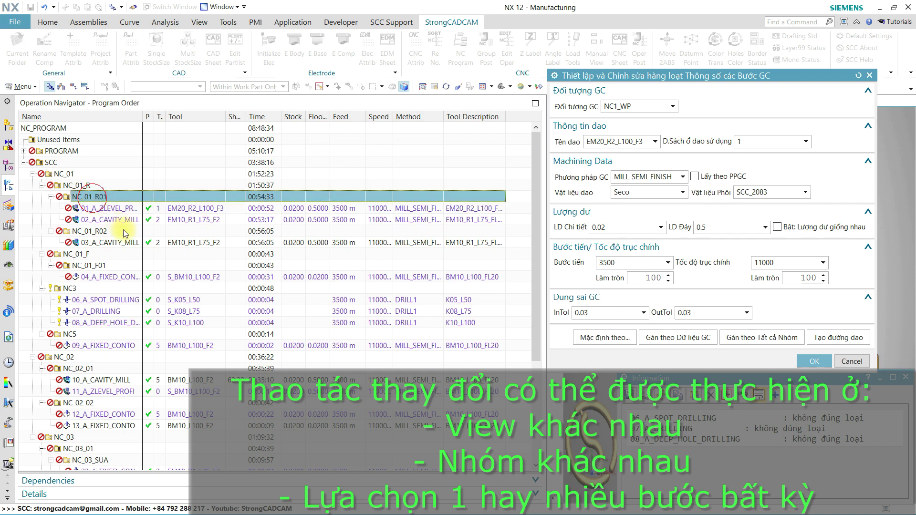
ctrl+click(79, 369)
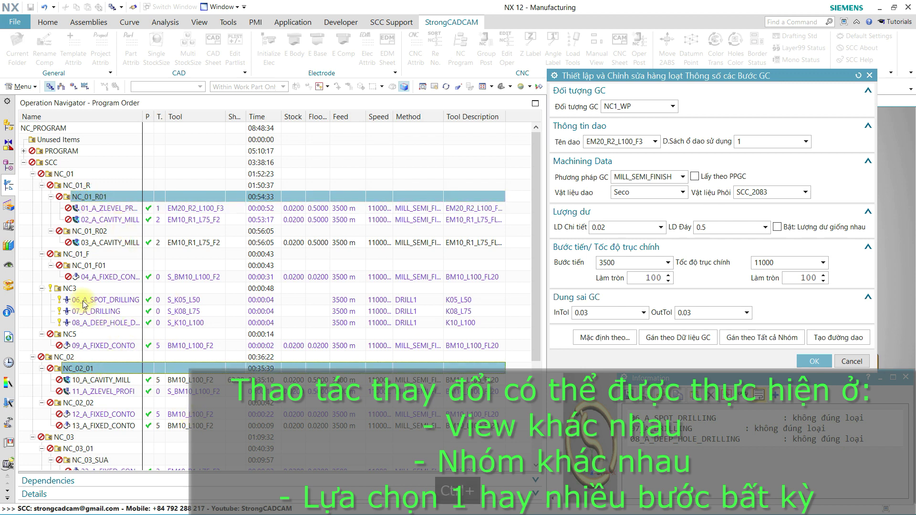
ctrl+click(88, 266)
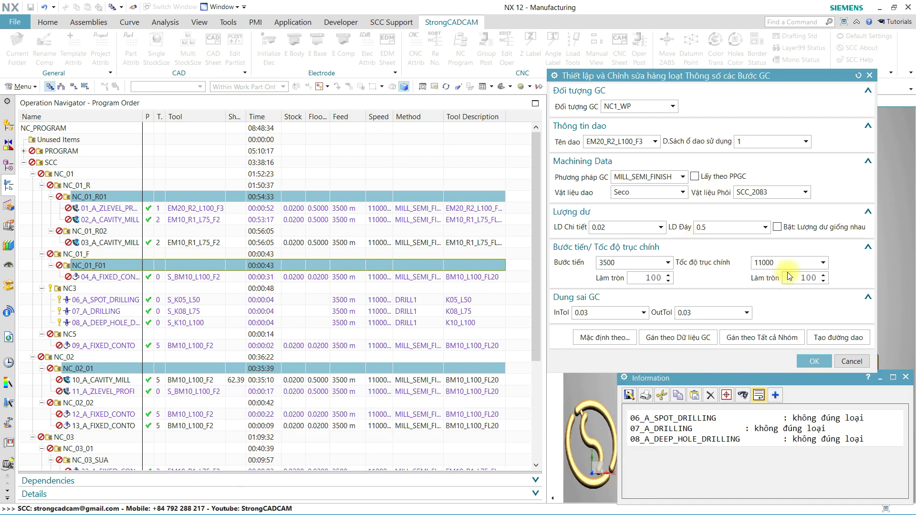
click(823, 263)
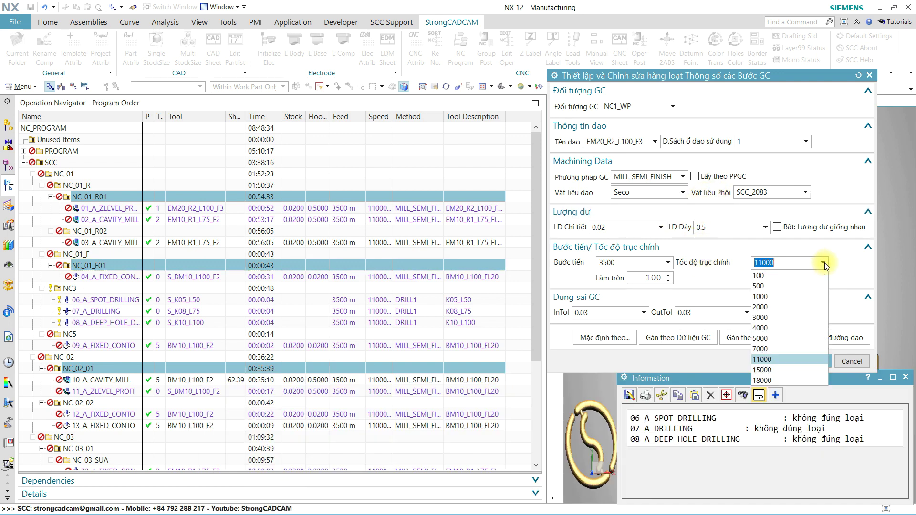
click(763, 380)
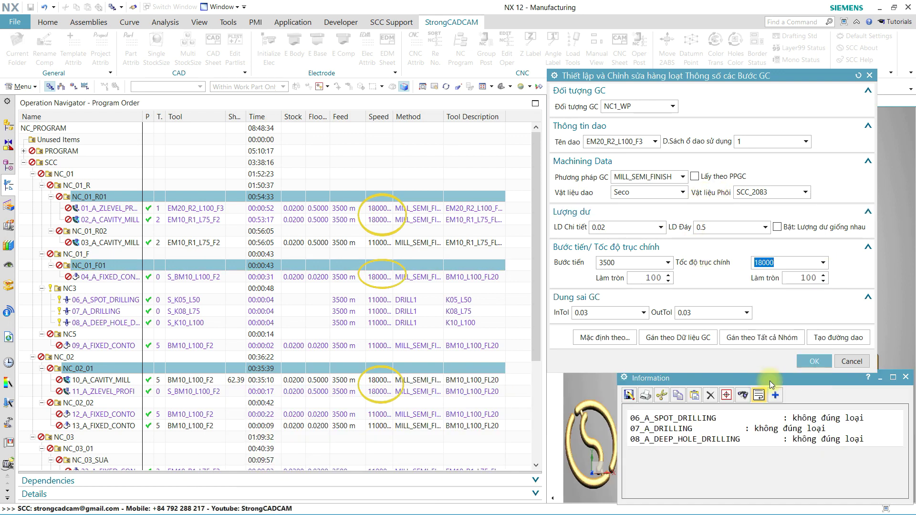
click(668, 262)
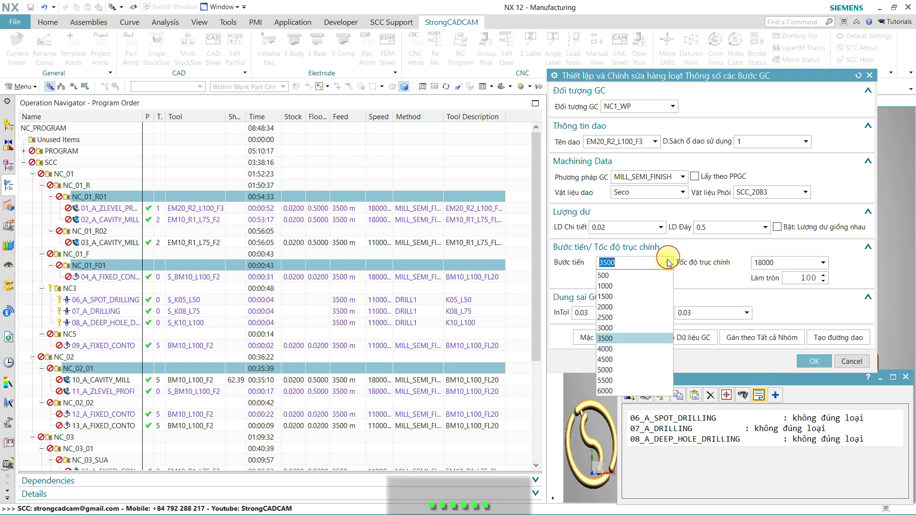
click(606, 391)
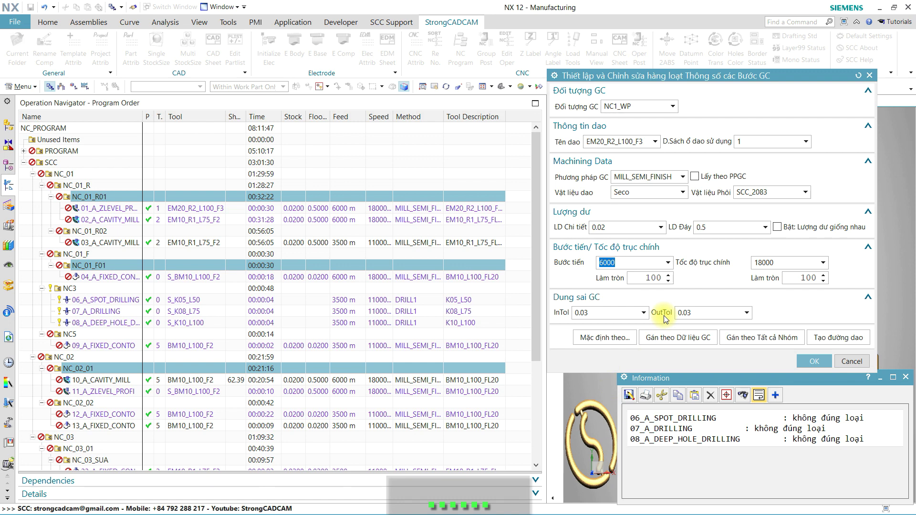
Set part stock to 1 and floor stock to -0.15 for the selected program groups, and generate their tool paths
click(662, 227)
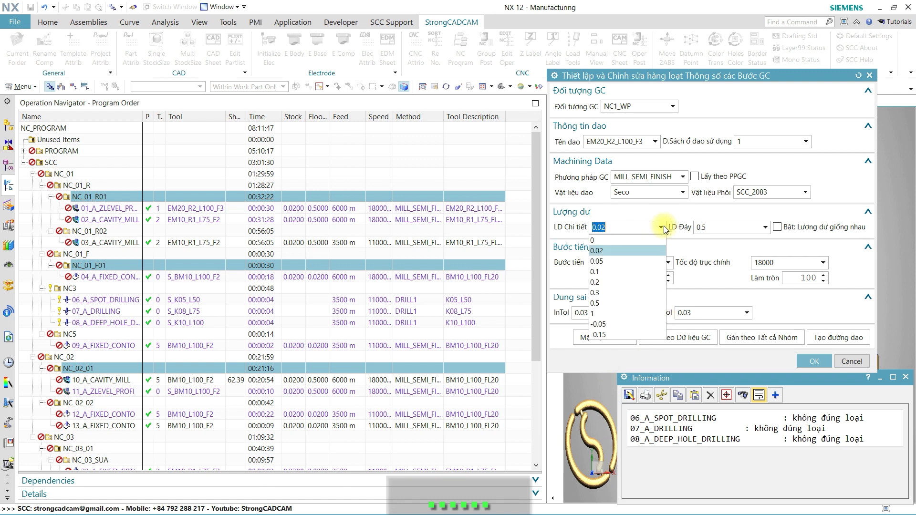
click(608, 314)
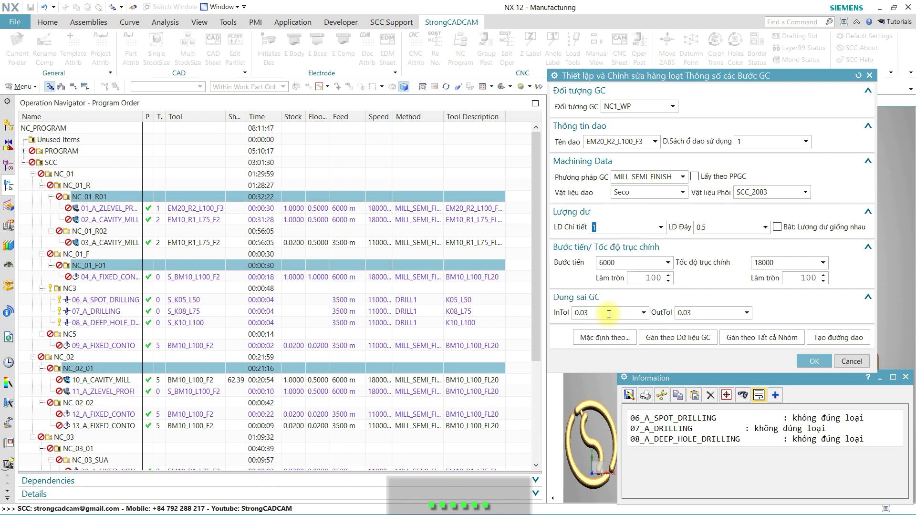
click(765, 226)
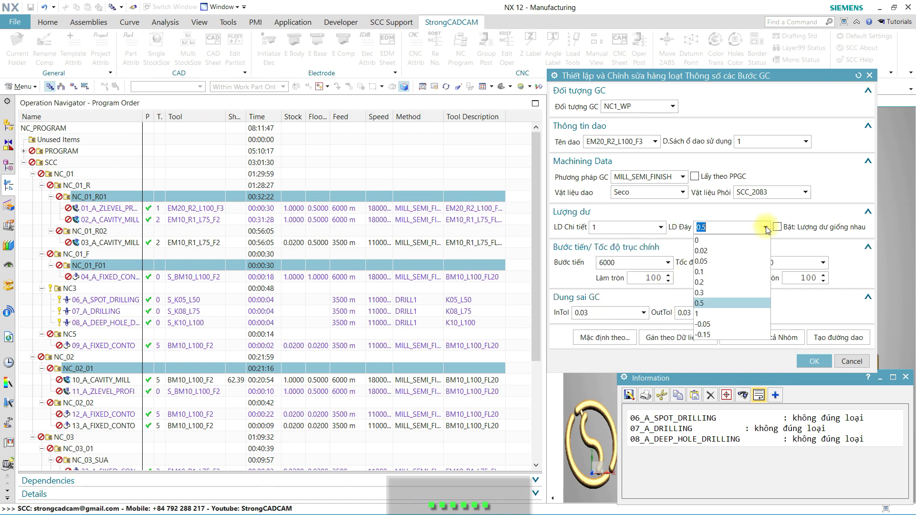
click(710, 336)
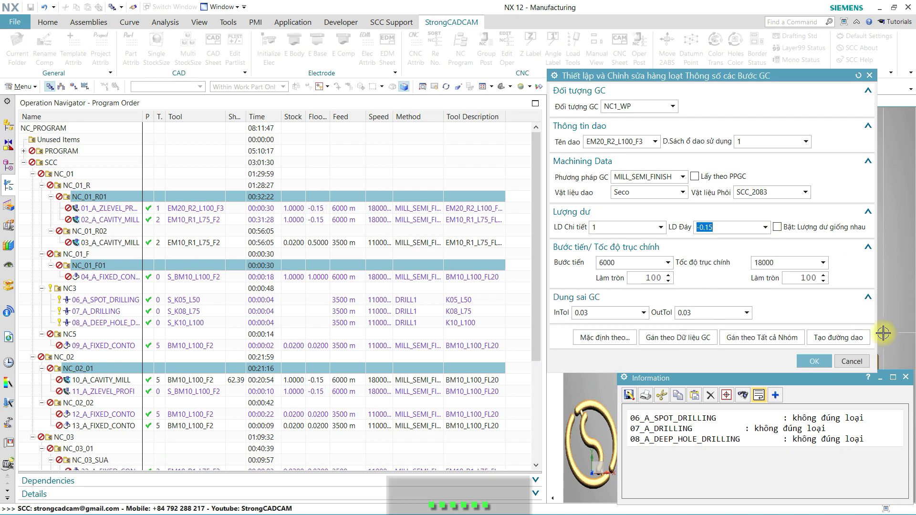
click(831, 337)
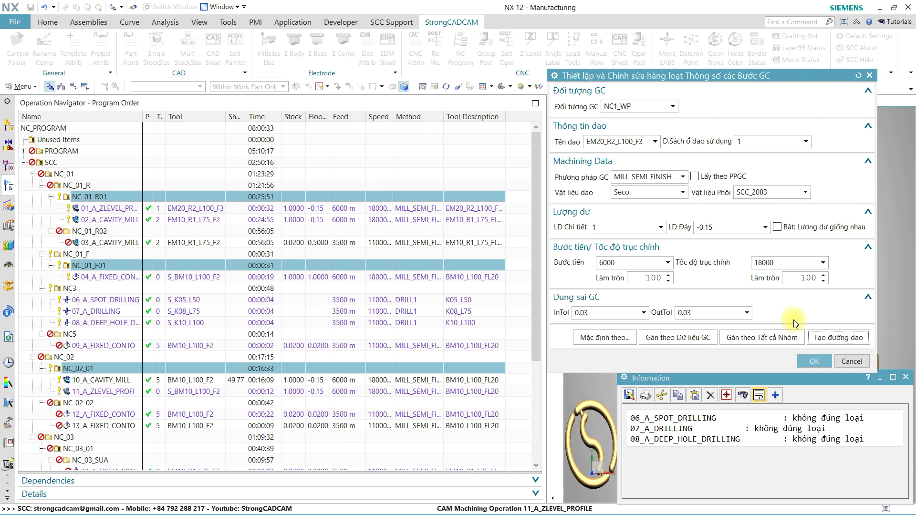
click(906, 378)
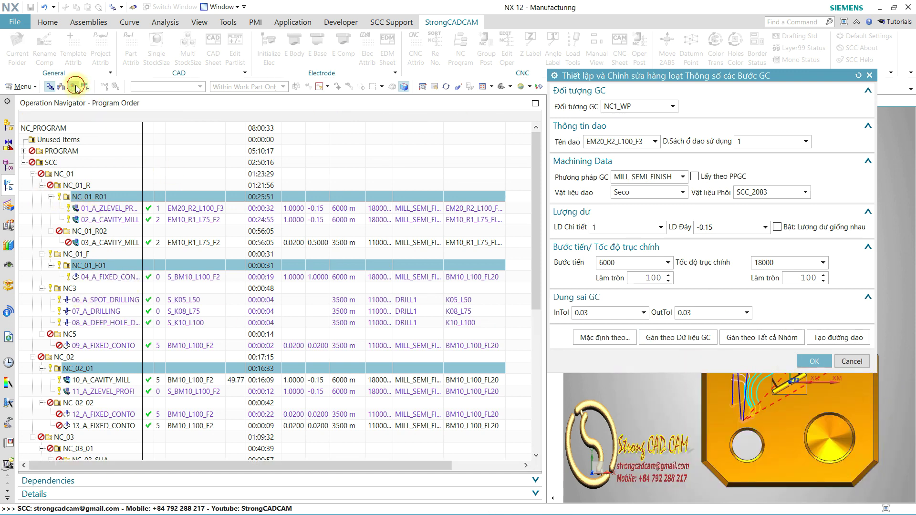
Return to the Geometry view and generate the tool paths of all operations in group A
click(73, 87)
click(40, 151)
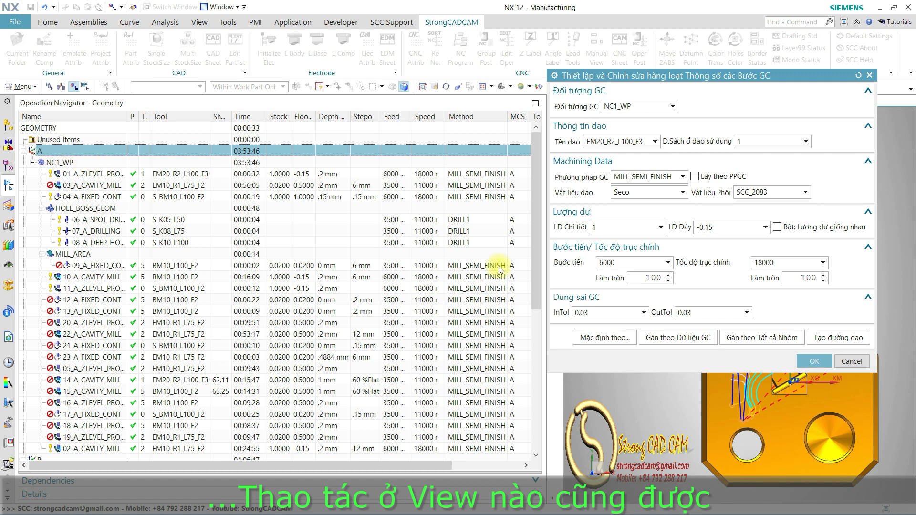
click(842, 337)
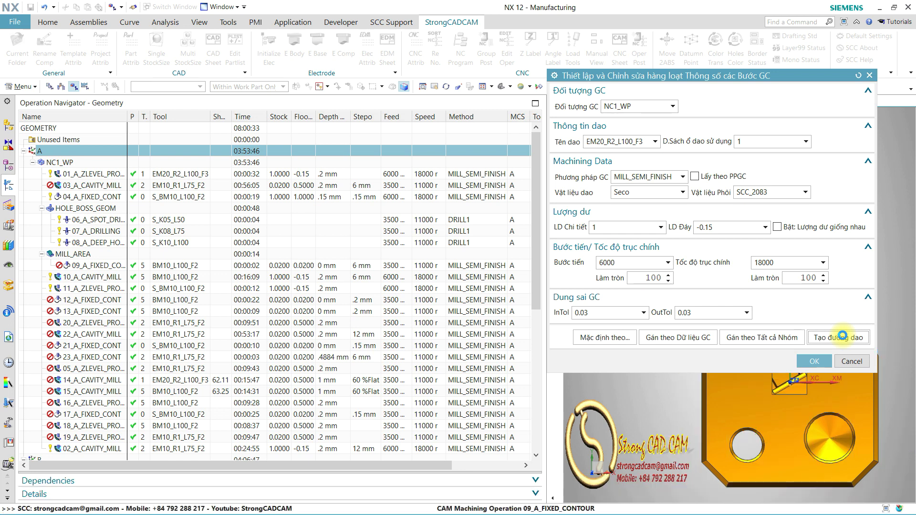
Regenerate the tool paths of the operations under geometry group A and review the operation list
click(842, 336)
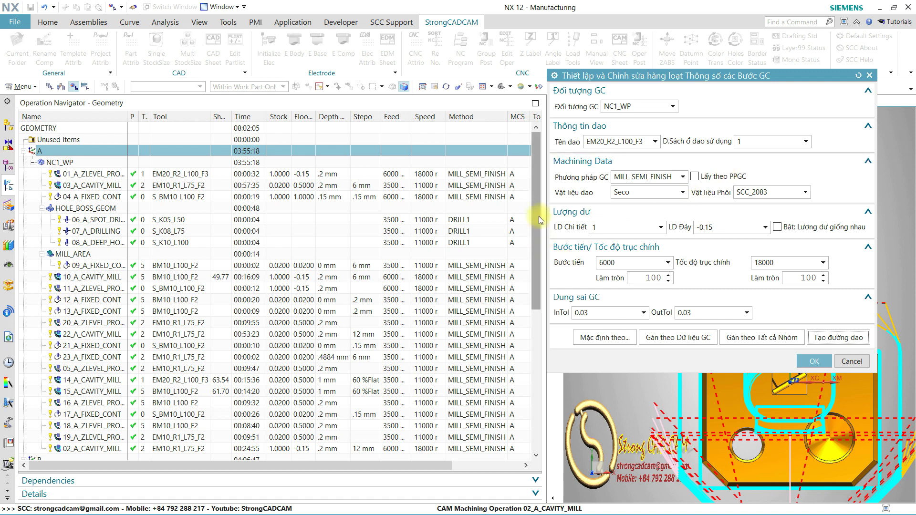
scroll(48, 183, down, 2)
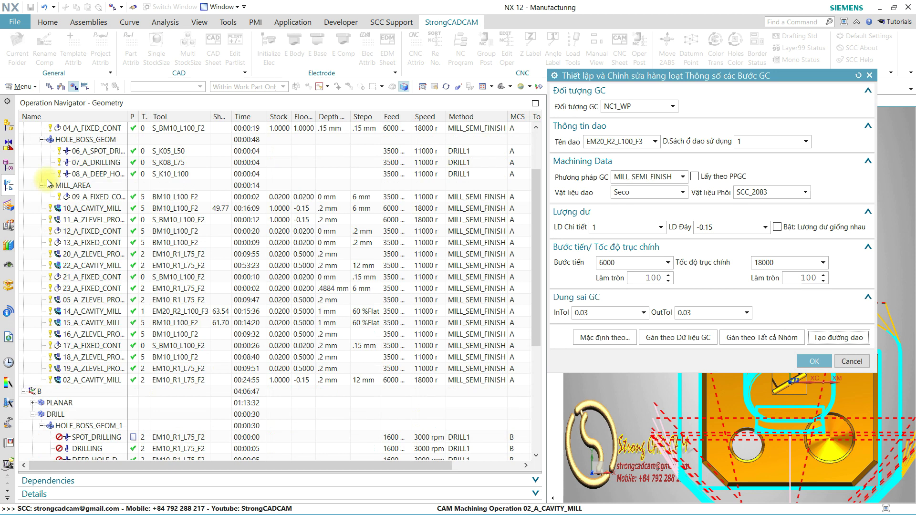
scroll(48, 183, up, 2)
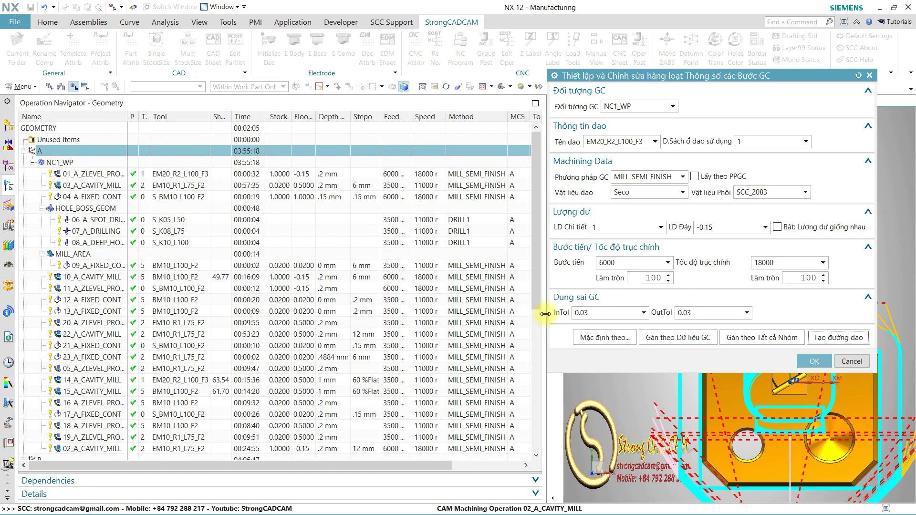
Load the parameters of 01_A_ZLEVEL_PROFILE, 03_A_CAVITY_MILL and 12_A_FIXED_CONTOUR one after another into the batch-edit dialog for checking
click(120, 175)
click(605, 337)
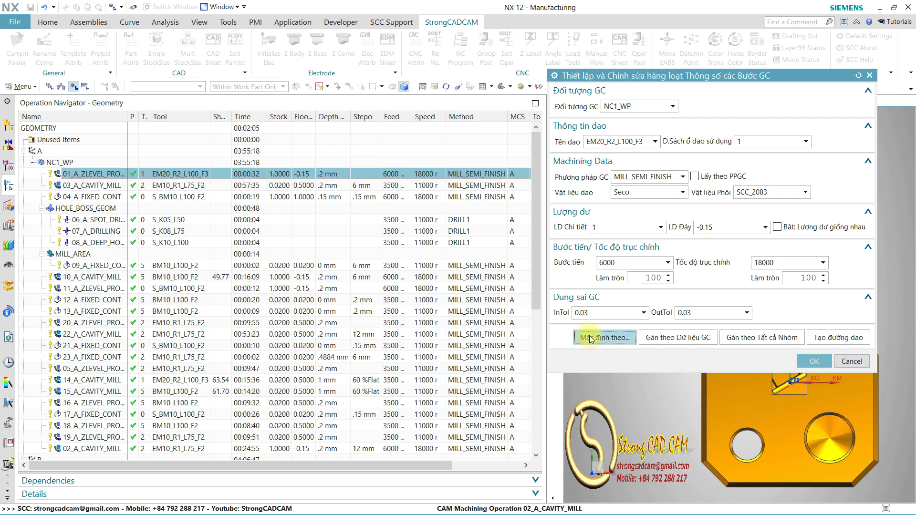
click(107, 187)
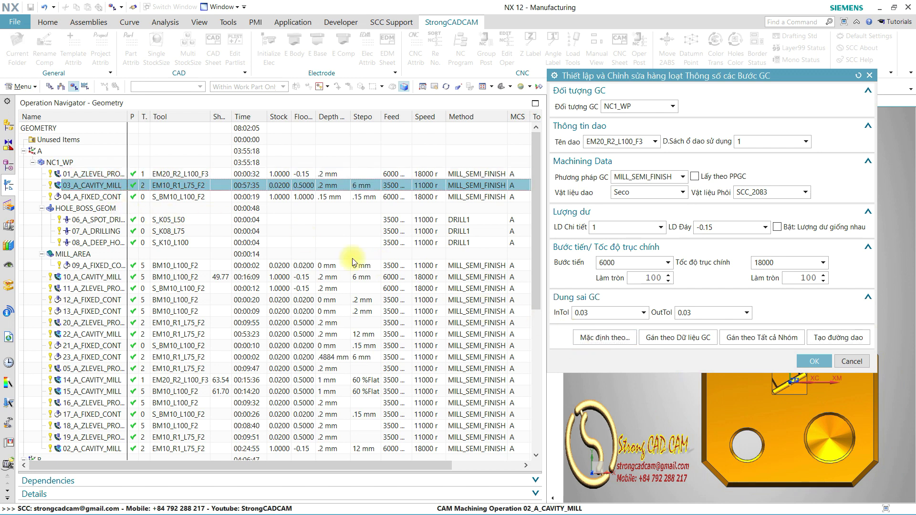
click(619, 339)
click(228, 301)
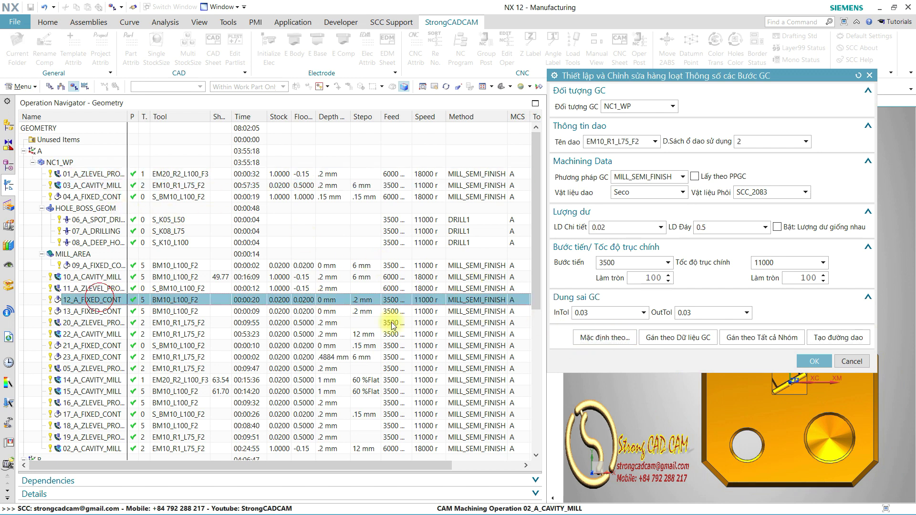
click(611, 337)
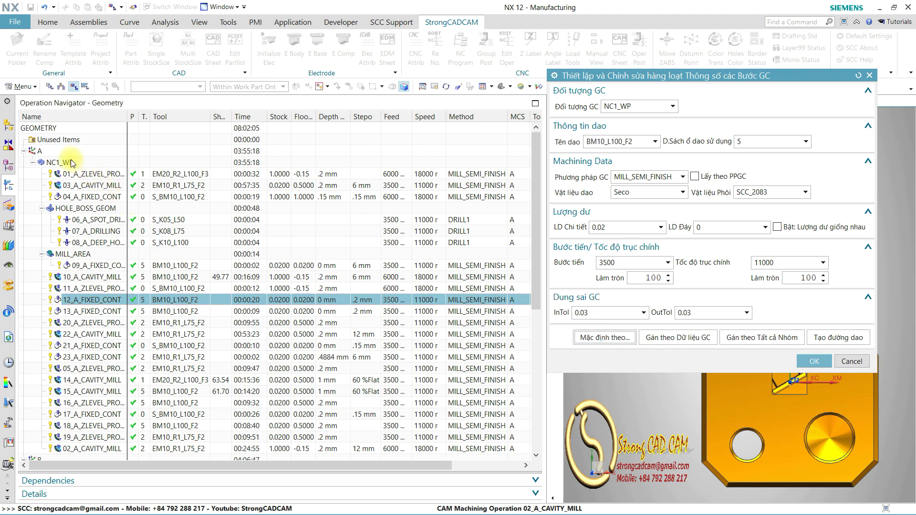
Assign feeds and speeds from the machining data to all operations in group A, read the report, and accept the batch edit
click(47, 151)
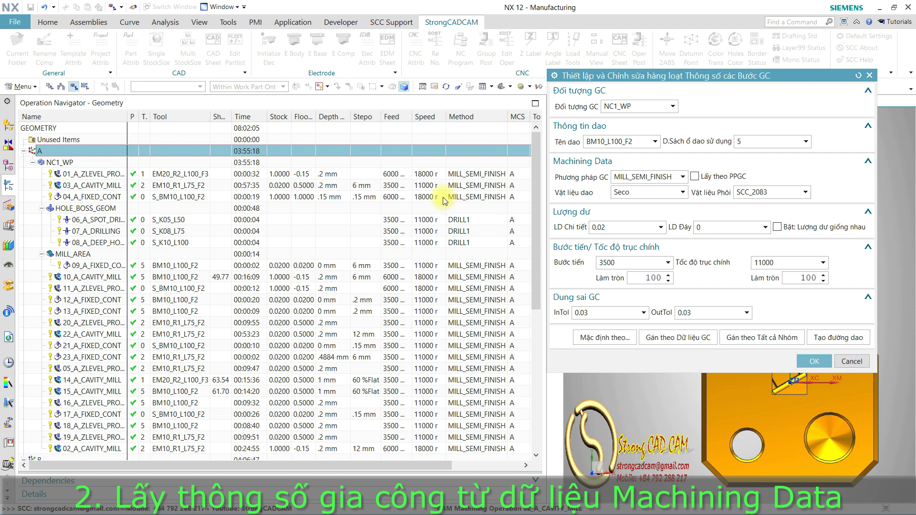
click(676, 337)
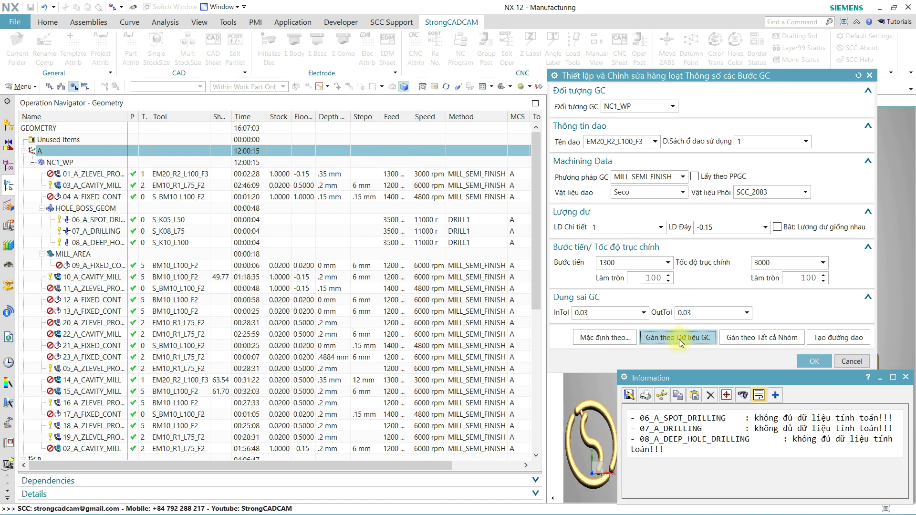
drag(640, 418, 878, 450)
click(819, 451)
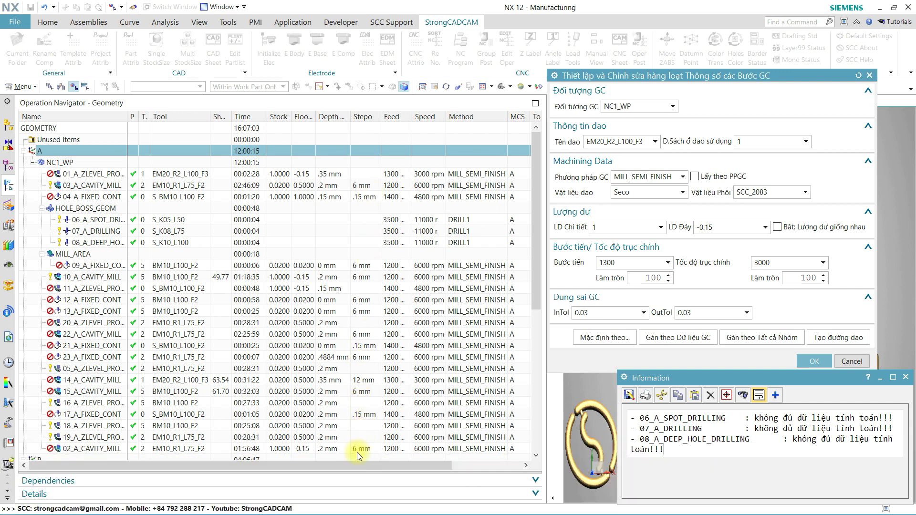
click(815, 361)
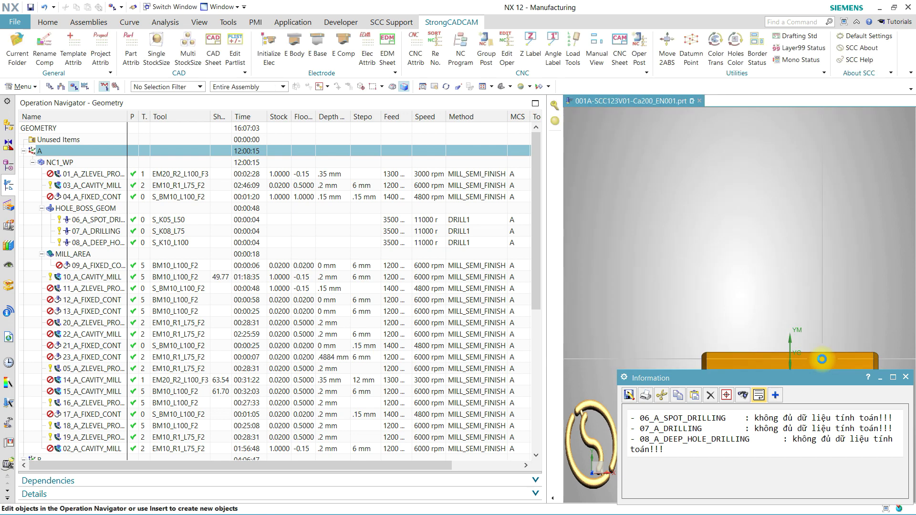
Recalculate the feeds and speeds of 01_A_ZLEVEL_PROFILE with Set Machining Data for comparison, and close the operation without saving
double_click(410, 174)
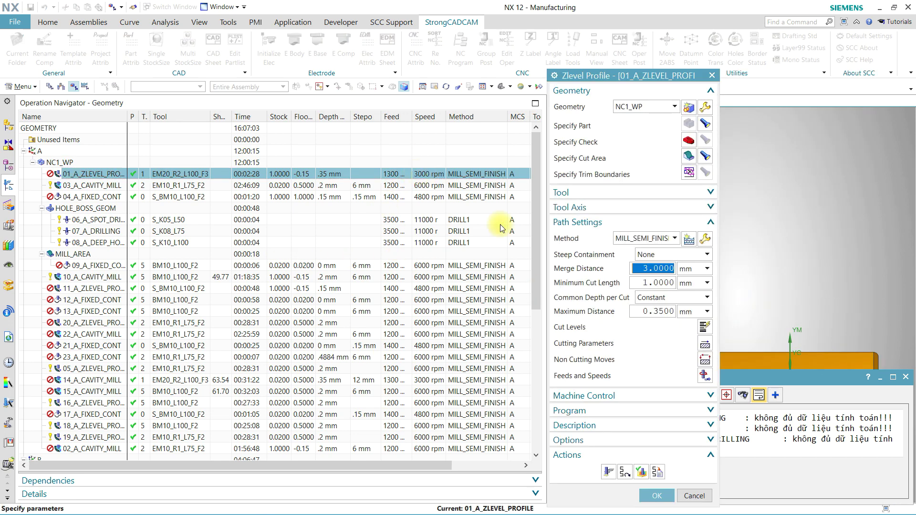
click(705, 375)
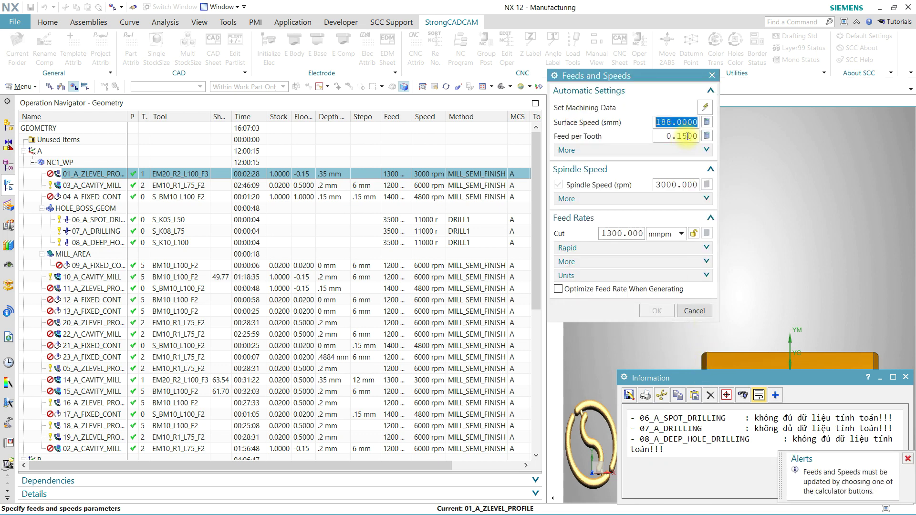
click(705, 108)
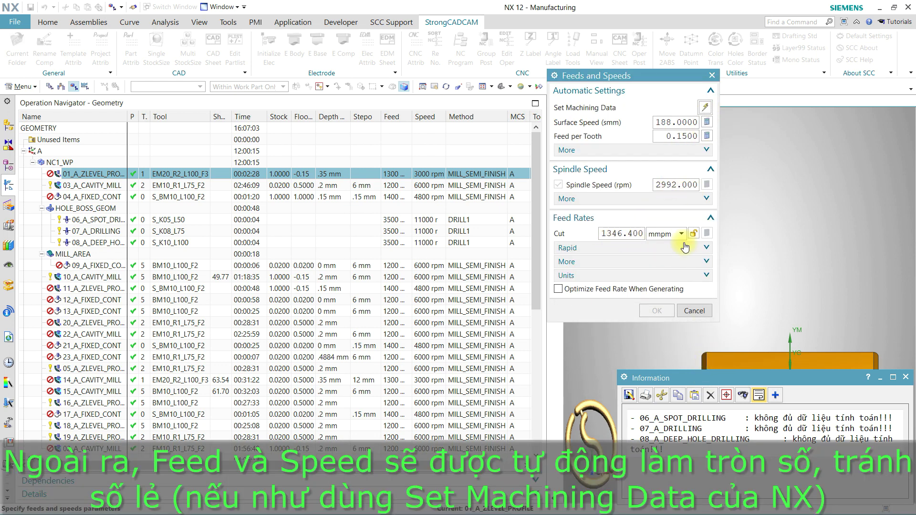
click(695, 311)
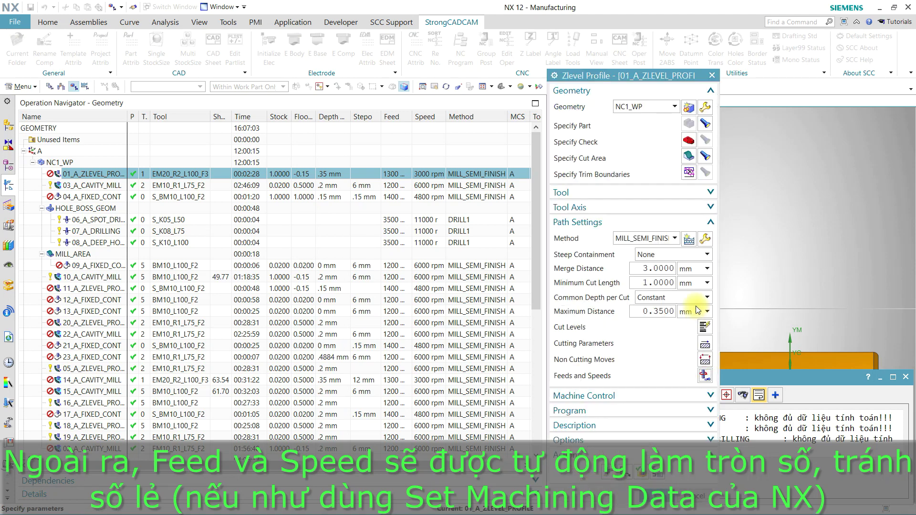
click(700, 499)
Inspect the feed and spindle speed rounding values in the batch-edit dialog, and close it without changes
click(509, 44)
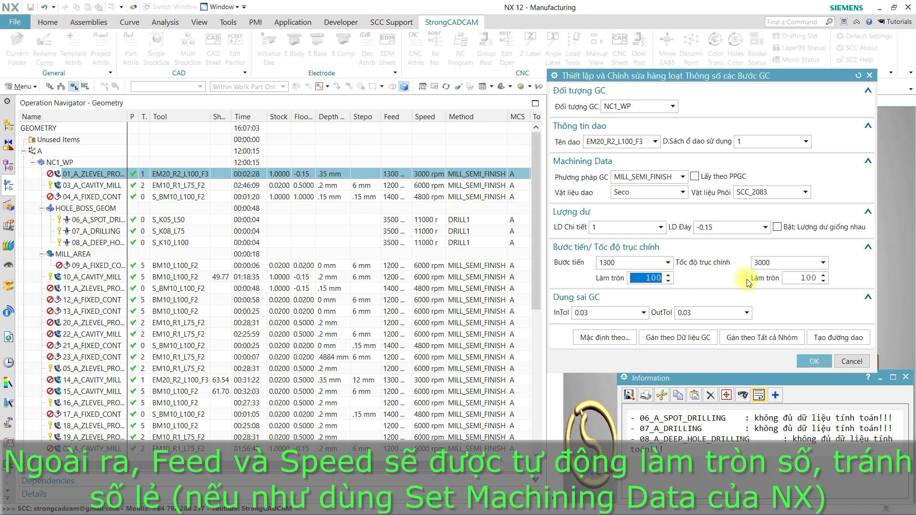
click(806, 278)
click(649, 276)
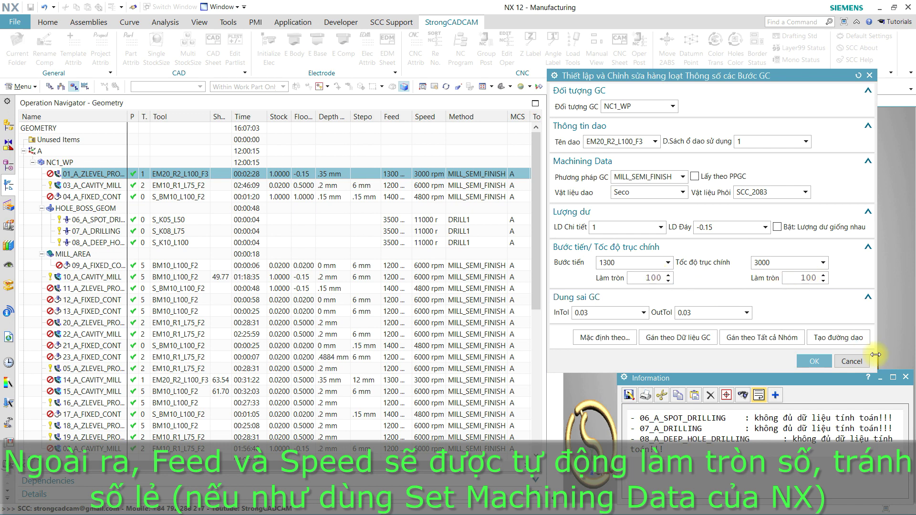
click(854, 361)
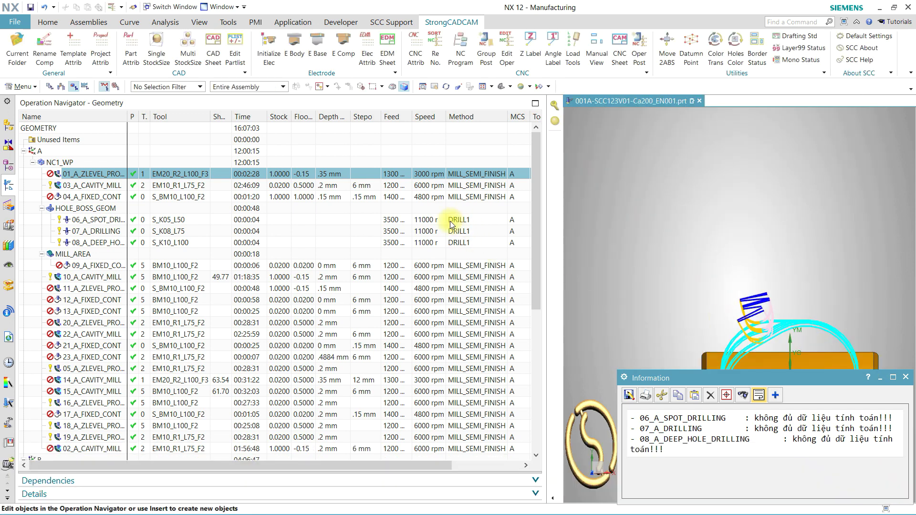
Recalculate the feeds and speeds of 04_A_FIXED_CONTOUR with Set Machining Data, compare them with the navigator, and cancel the operation edit
click(425, 196)
double_click(426, 196)
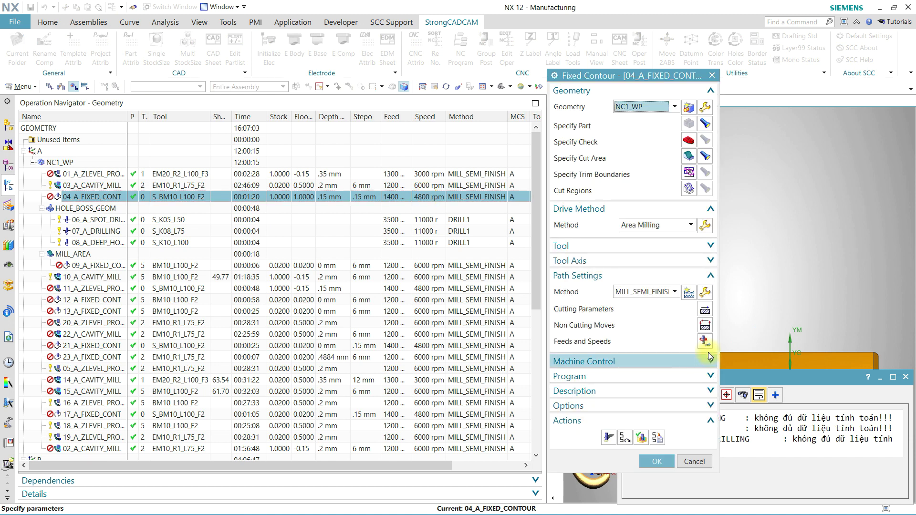
click(707, 335)
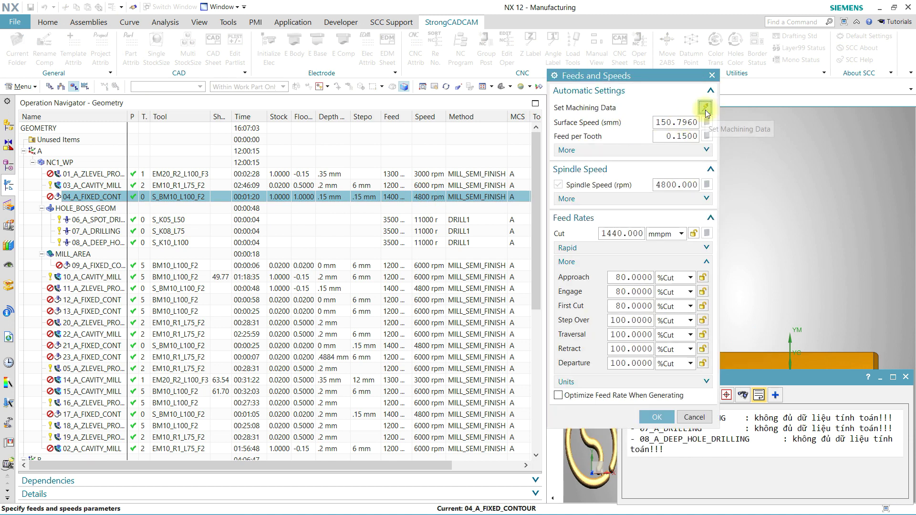
click(616, 233)
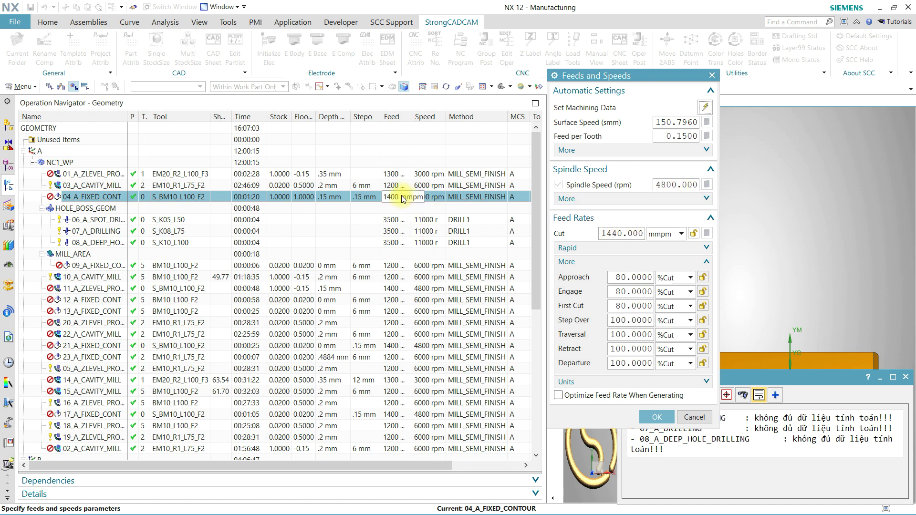
click(658, 417)
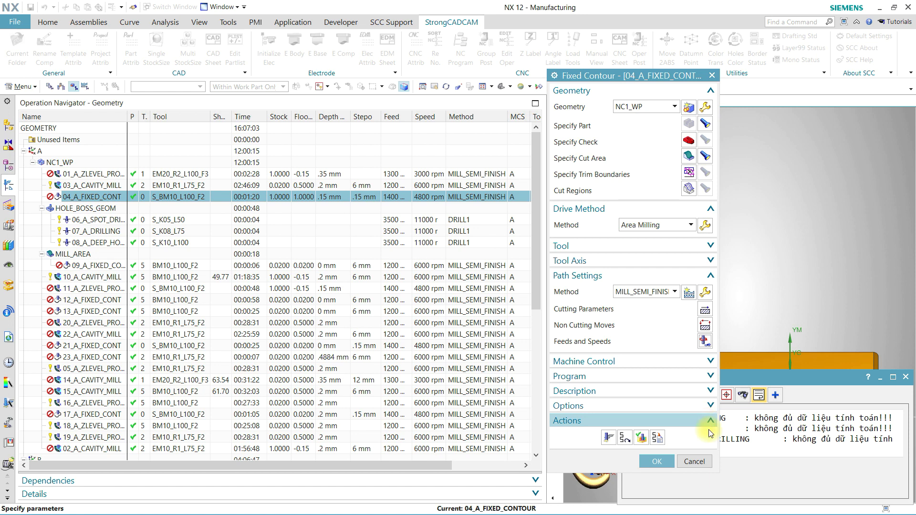
click(701, 462)
Recalculate the feeds and speeds of 16_A_ZLEVEL_PROFILE with Set Machining Data, compare cut feed and spindle speed with the navigator, and discard them
double_click(425, 403)
click(706, 378)
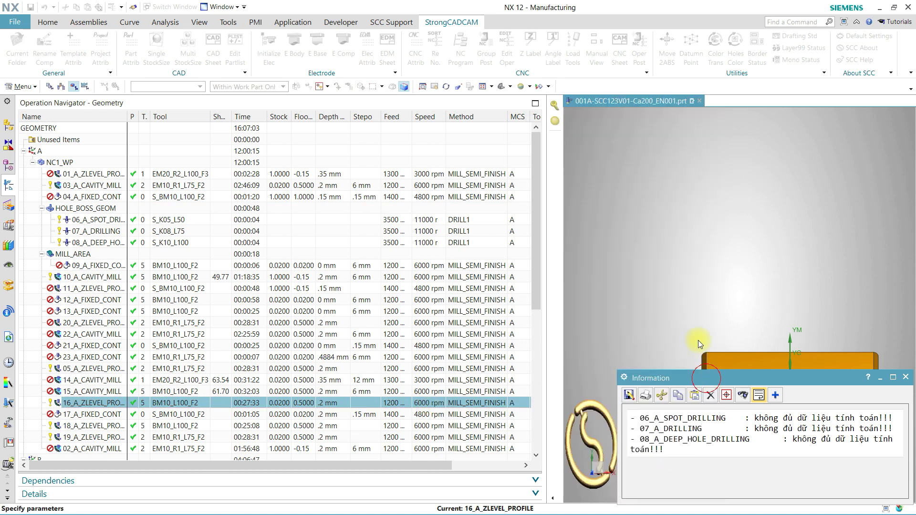
click(707, 107)
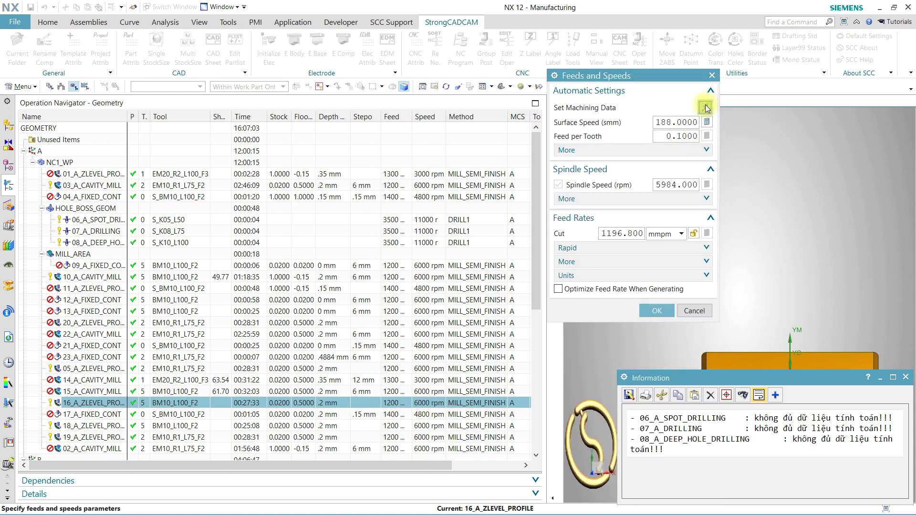
double_click(615, 233)
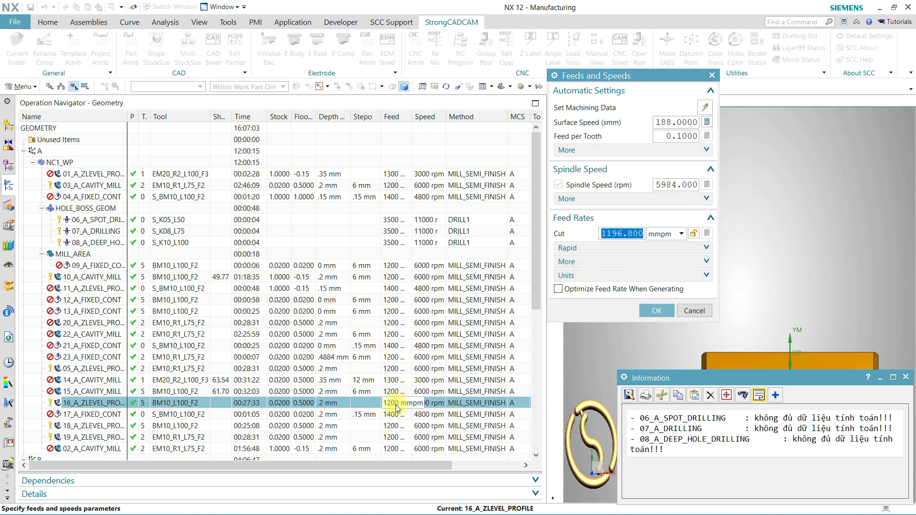
double_click(678, 185)
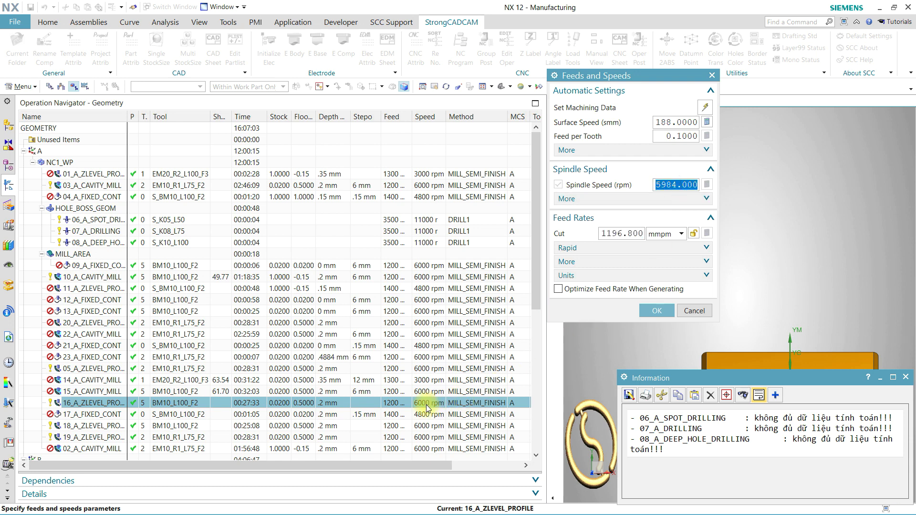
click(708, 312)
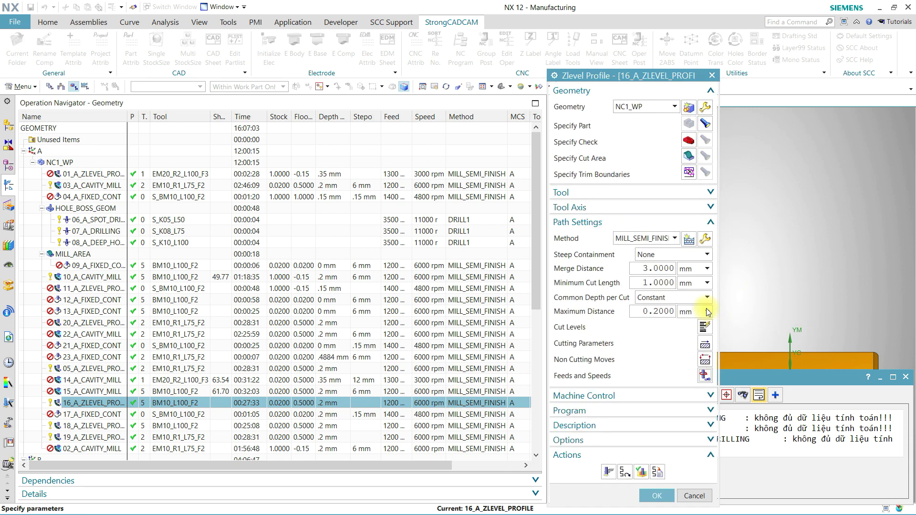
click(694, 496)
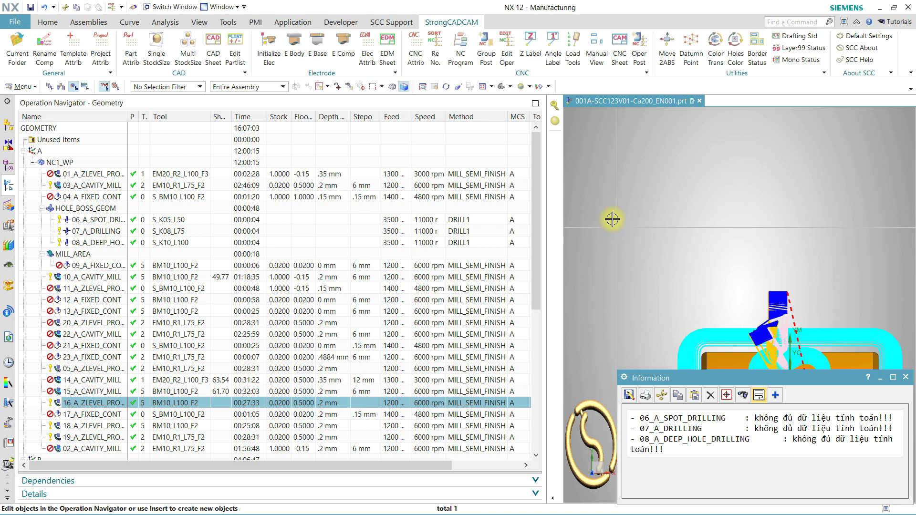
Try to set machining data for 06_A_SPOT_DRILLING in its feeds and speeds, and close the operation without saving
double_click(395, 220)
click(705, 255)
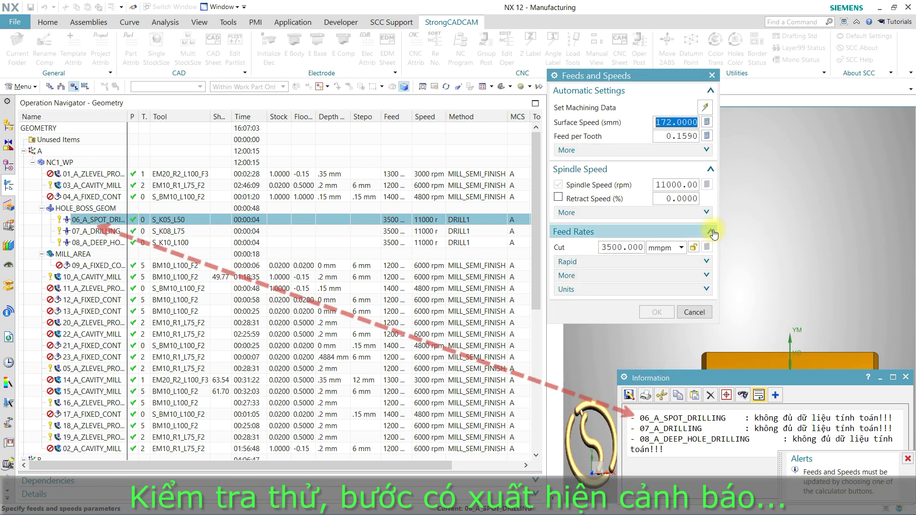
click(705, 107)
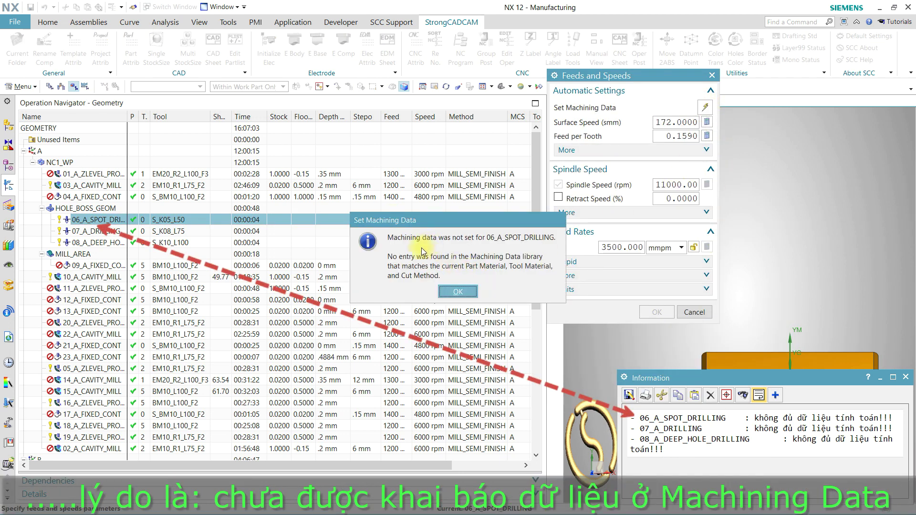
click(458, 291)
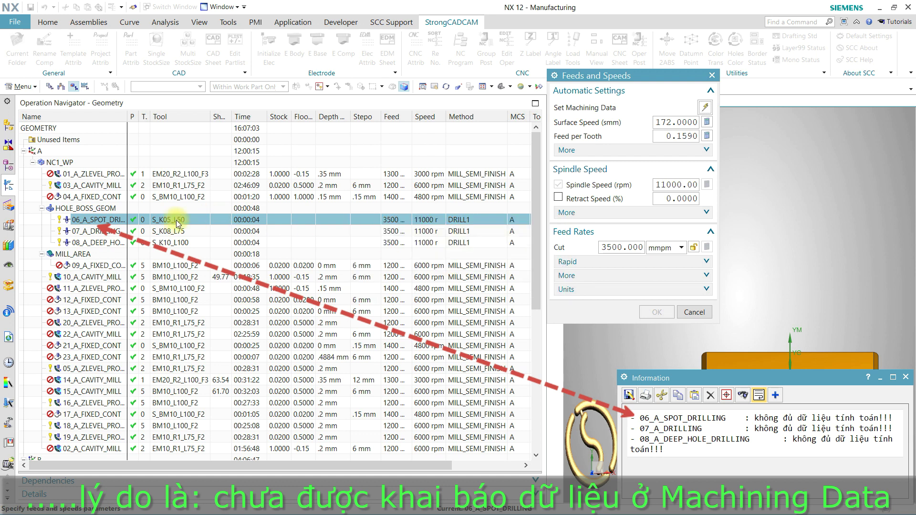
click(696, 312)
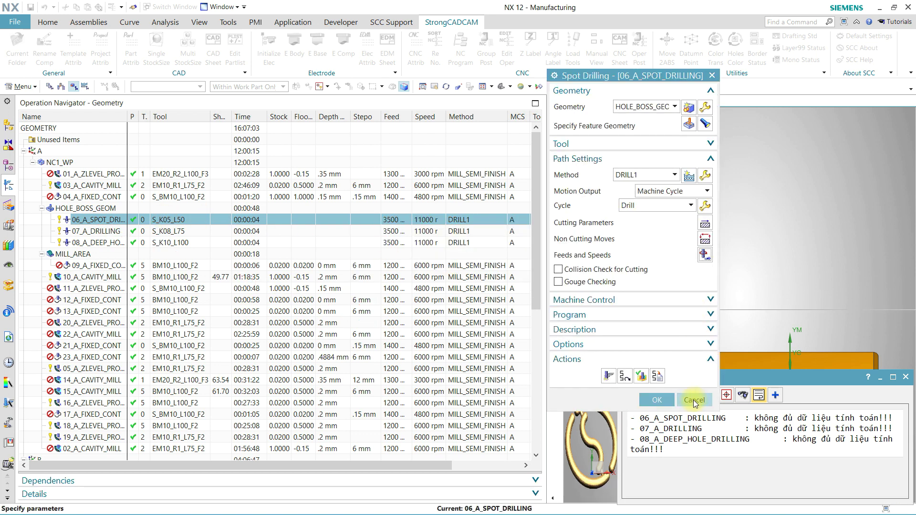
click(696, 400)
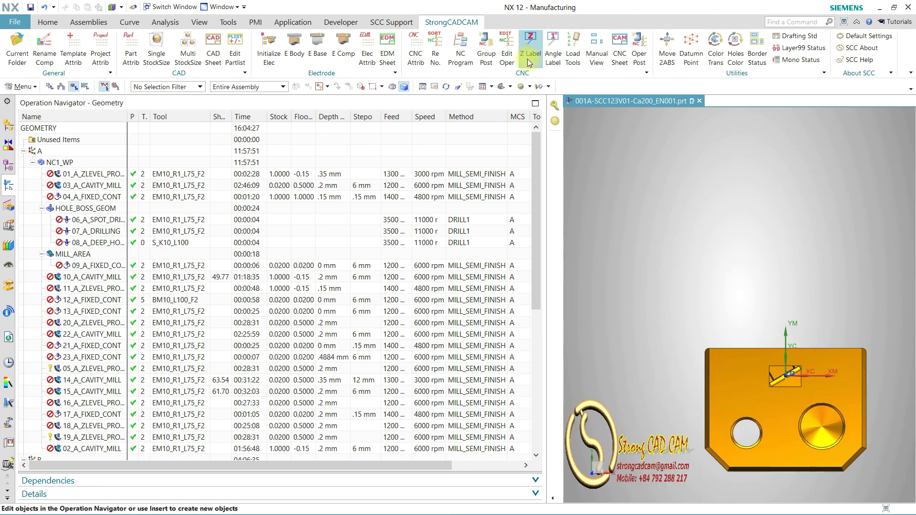
Reopen the batch-edit dialog and examine the available machining methods, tool materials and part materials under Machining Data
click(508, 42)
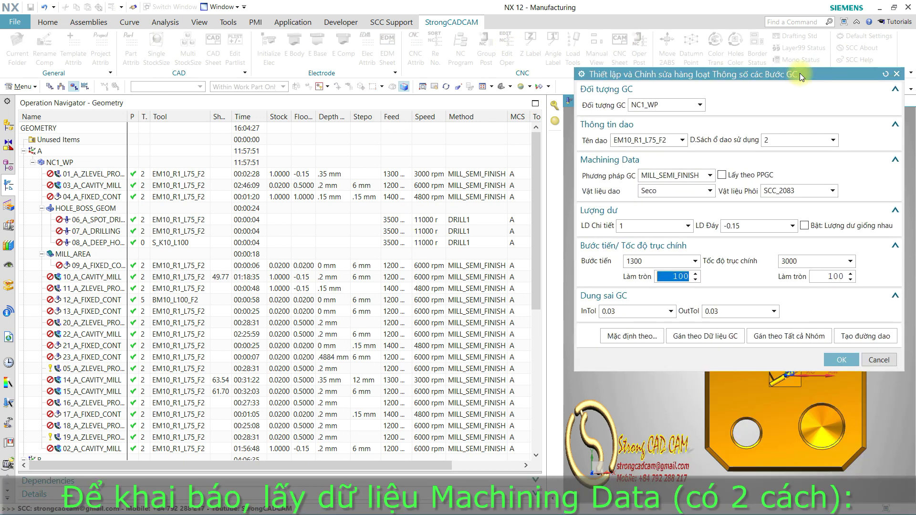
click(711, 176)
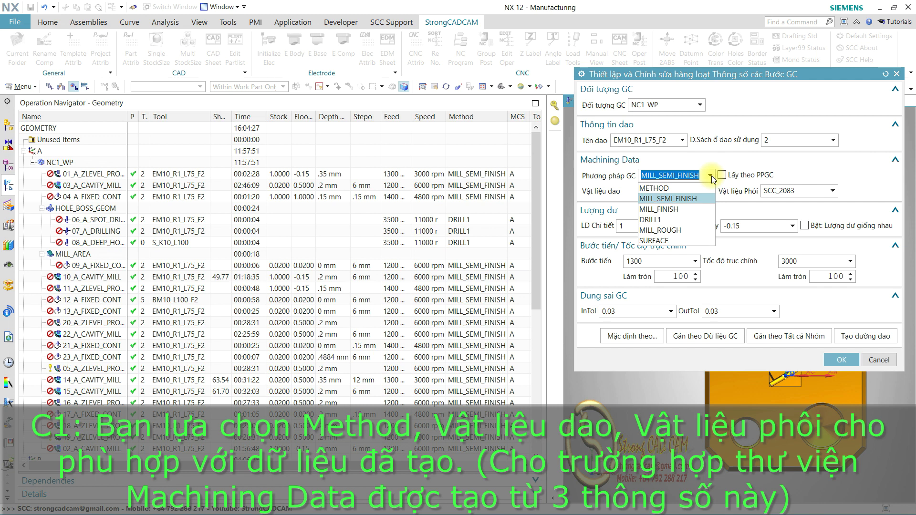
click(712, 176)
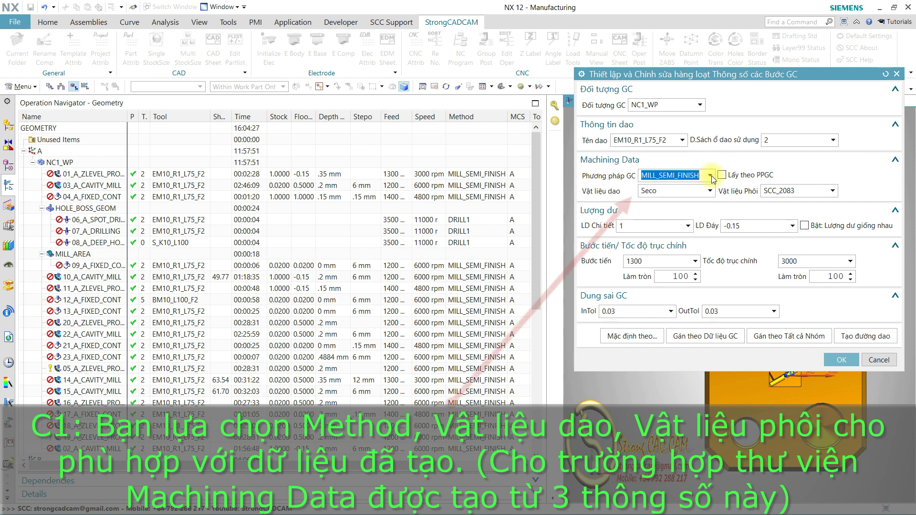
click(711, 191)
click(711, 191)
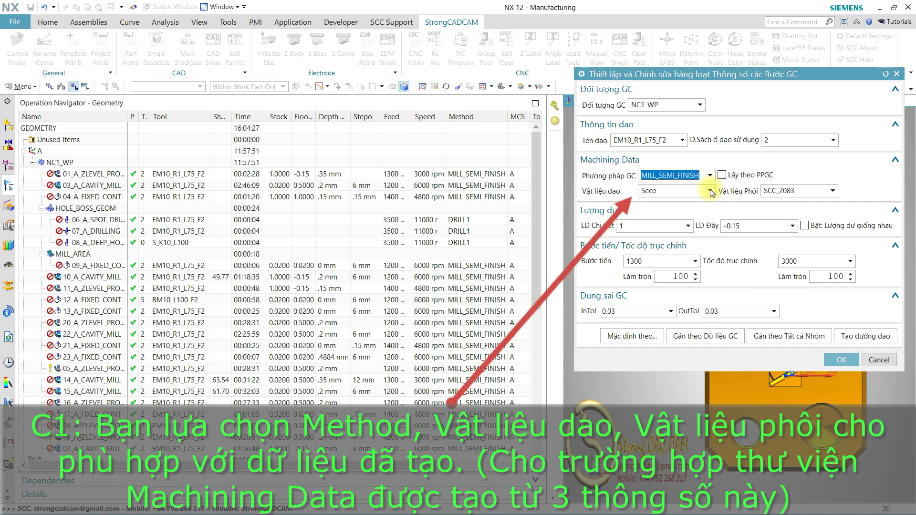
click(711, 191)
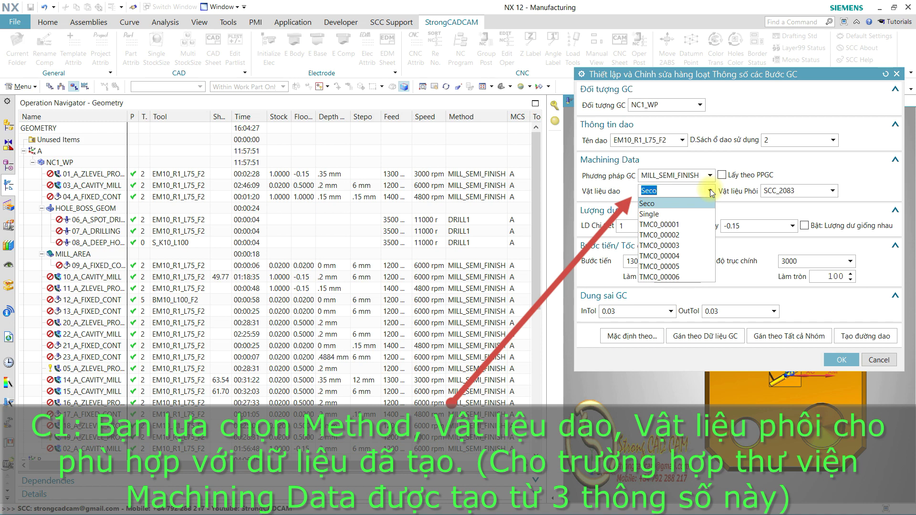
click(712, 192)
click(837, 189)
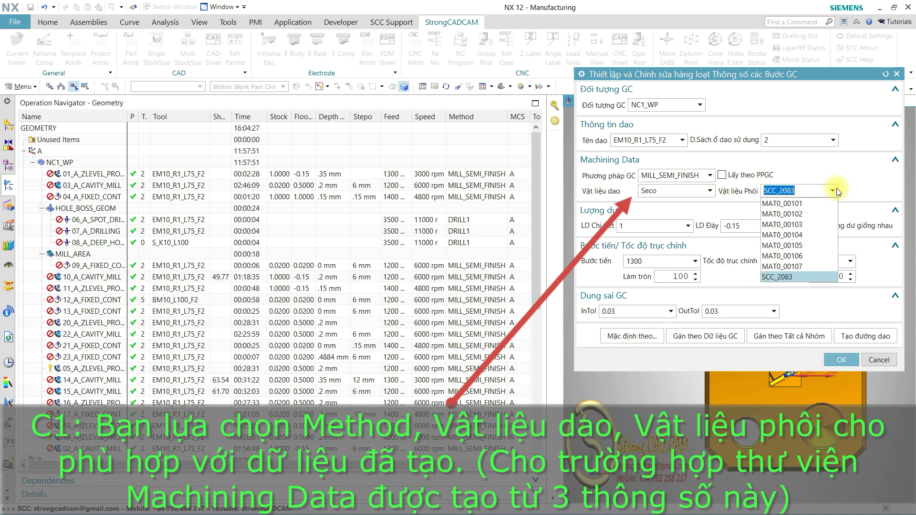
click(833, 190)
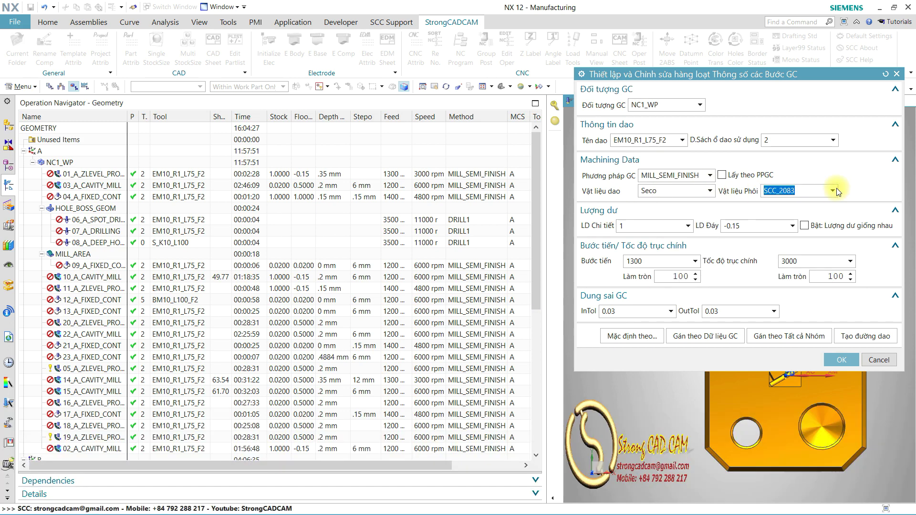